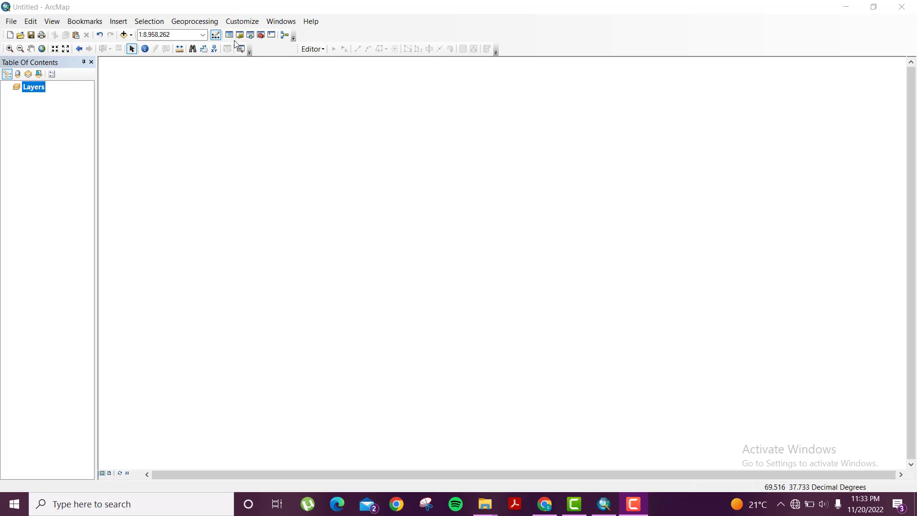
# Add the pakcities.shp shapefile from the GIS Pakis folder to the empty map
pyautogui.click(124, 34)
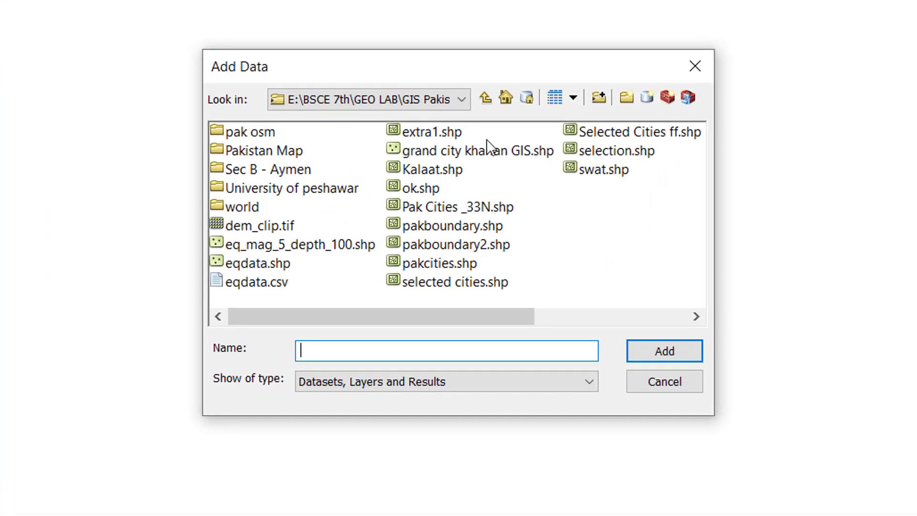
pyautogui.click(475, 265)
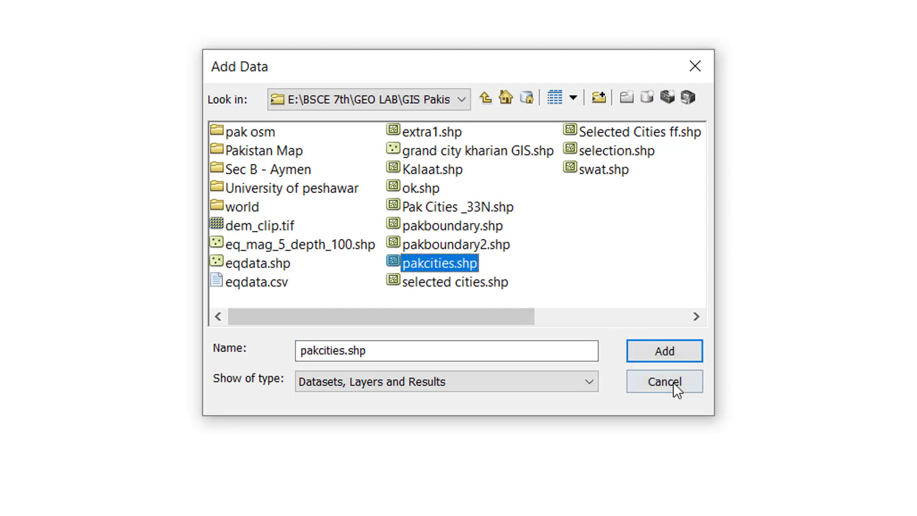
pyautogui.click(665, 350)
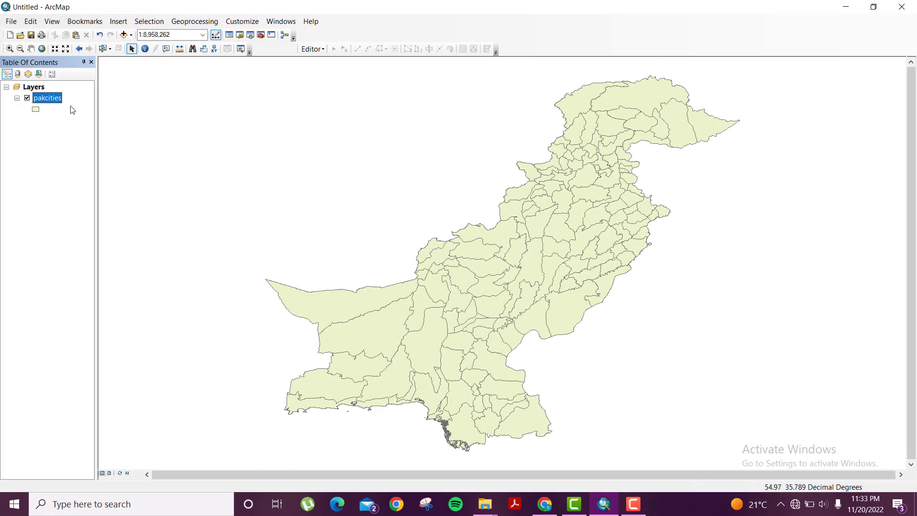
# Examine the pakcities attribute table at full size to see which name fields identify the districts, and close it
pyautogui.rightClick(58, 100)
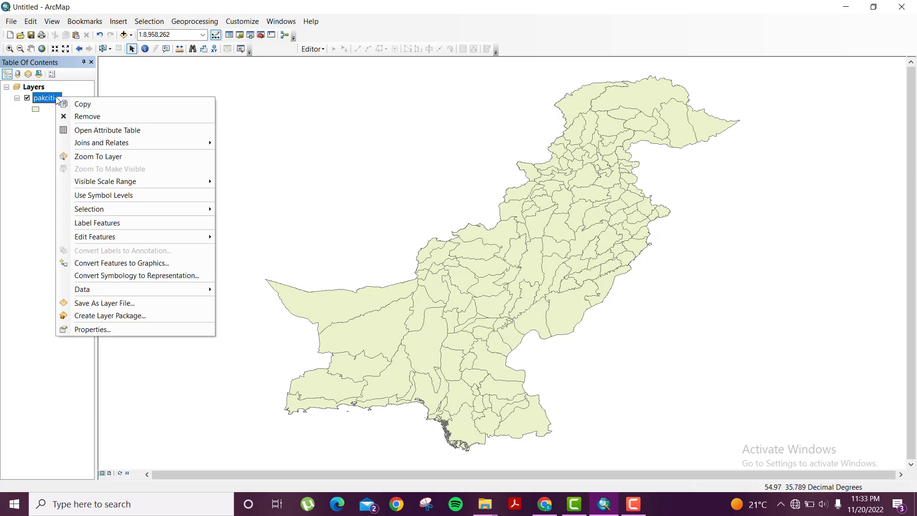
pyautogui.click(96, 130)
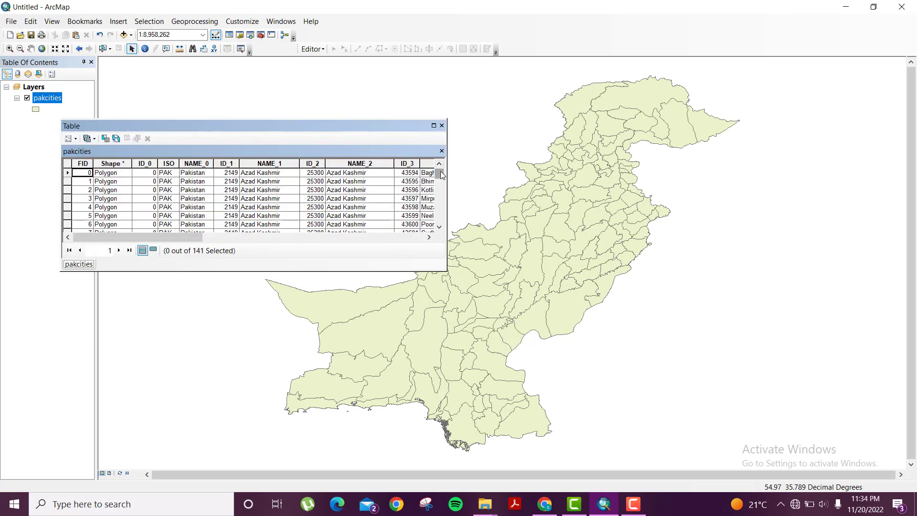
pyautogui.scroll(-1, 440, 171)
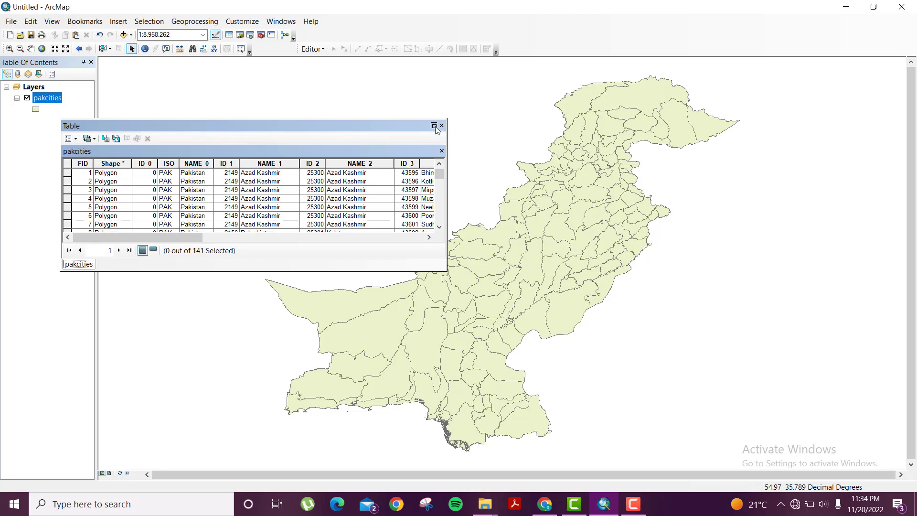
pyautogui.click(434, 126)
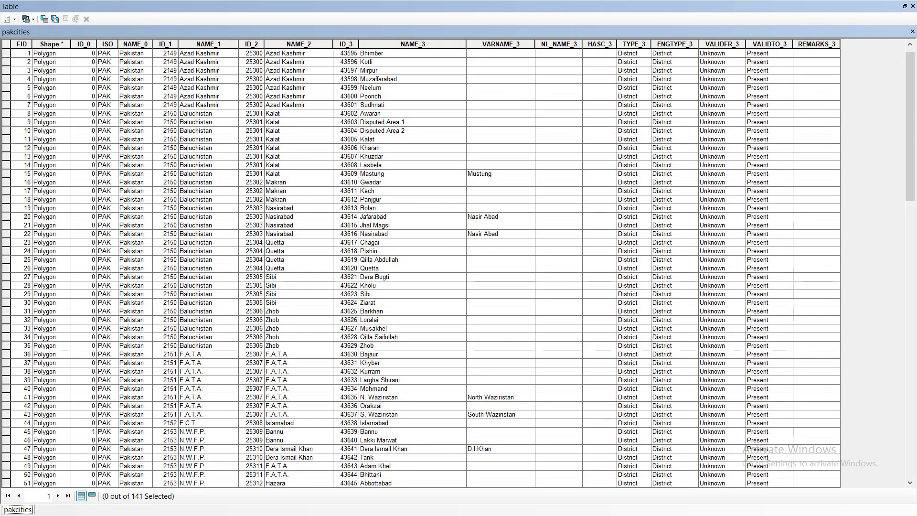
pyautogui.click(912, 5)
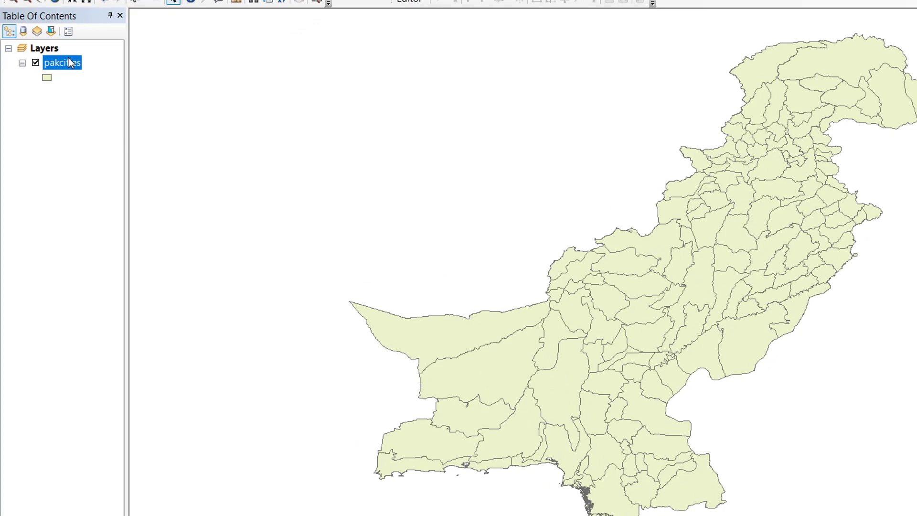
# Open the pakcities layer's properties at the definition query settings
pyautogui.rightClick(69, 63)
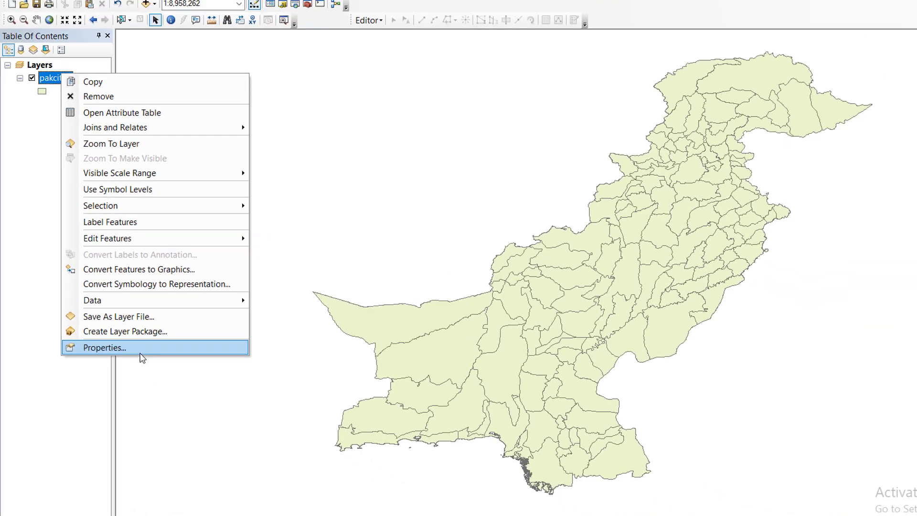
pyautogui.click(185, 395)
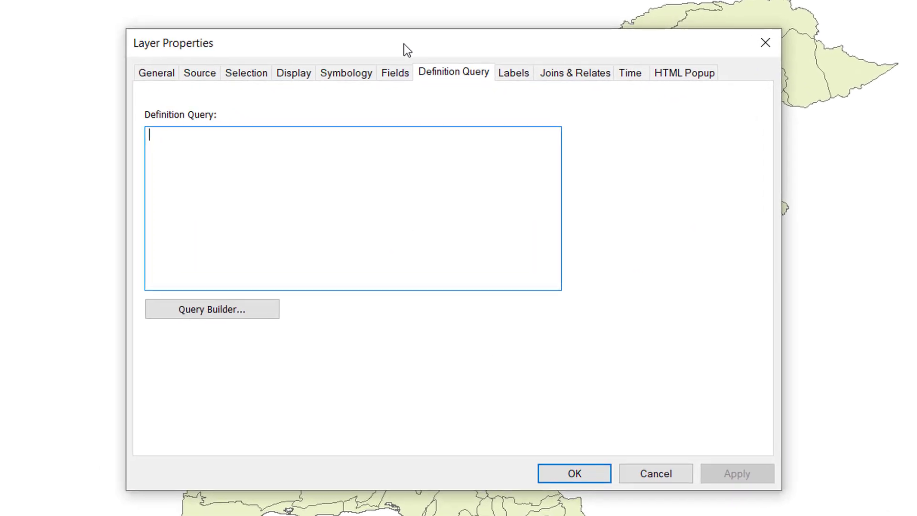
pyautogui.moveTo(403, 44); pyautogui.dragTo(302, 53)
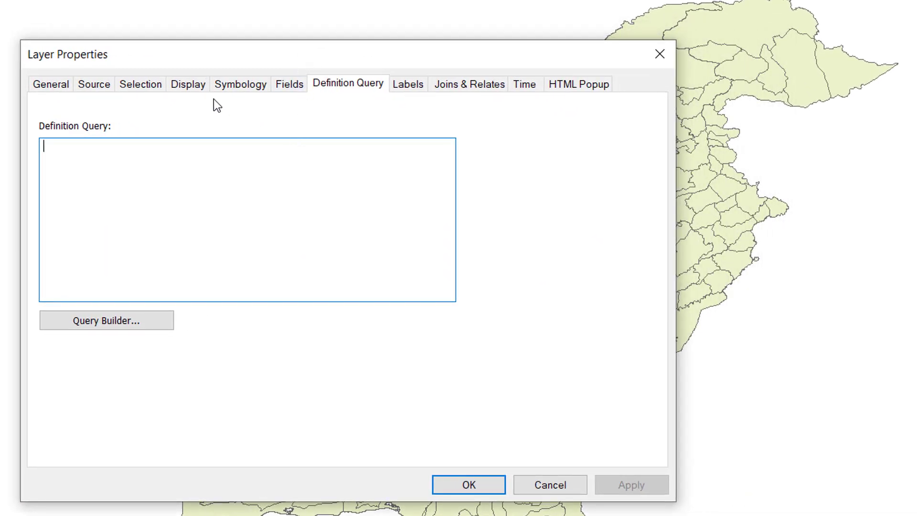
pyautogui.click(186, 88)
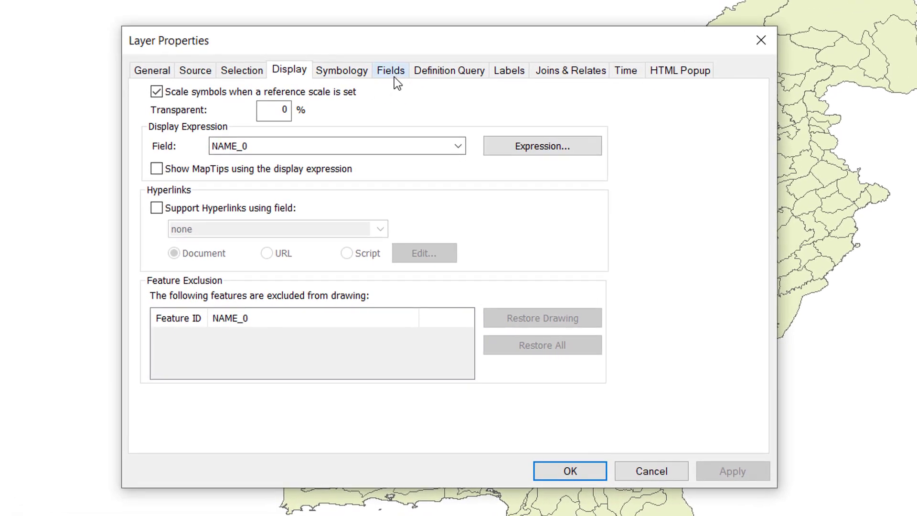
pyautogui.click(344, 73)
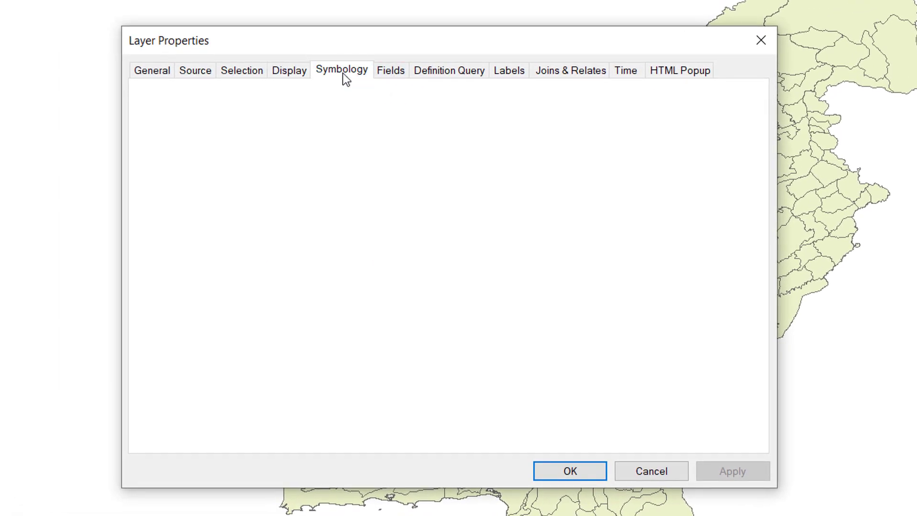
pyautogui.click(524, 76)
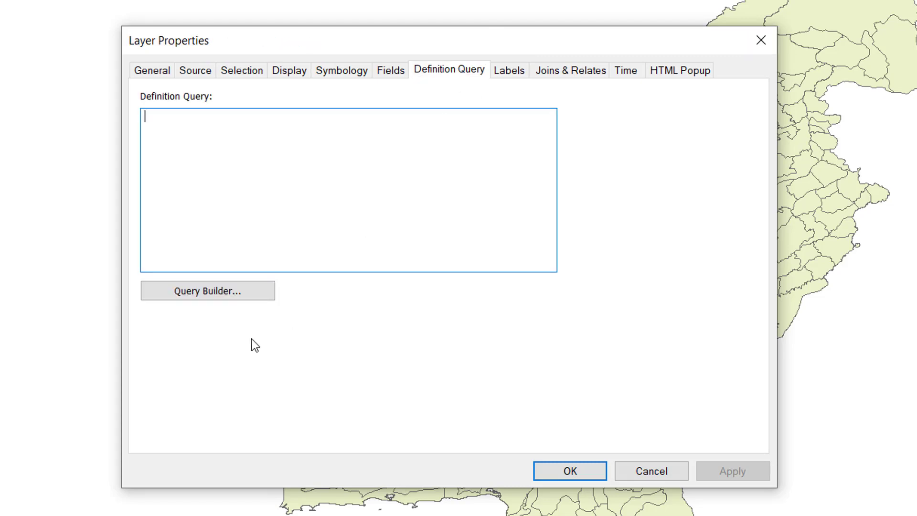
pyautogui.click(194, 295)
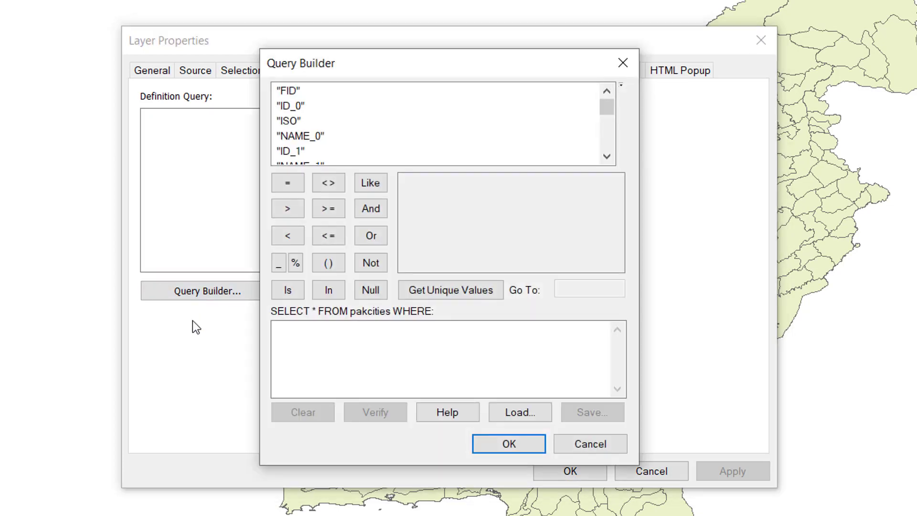
pyautogui.moveTo(483, 60); pyautogui.dragTo(415, 54)
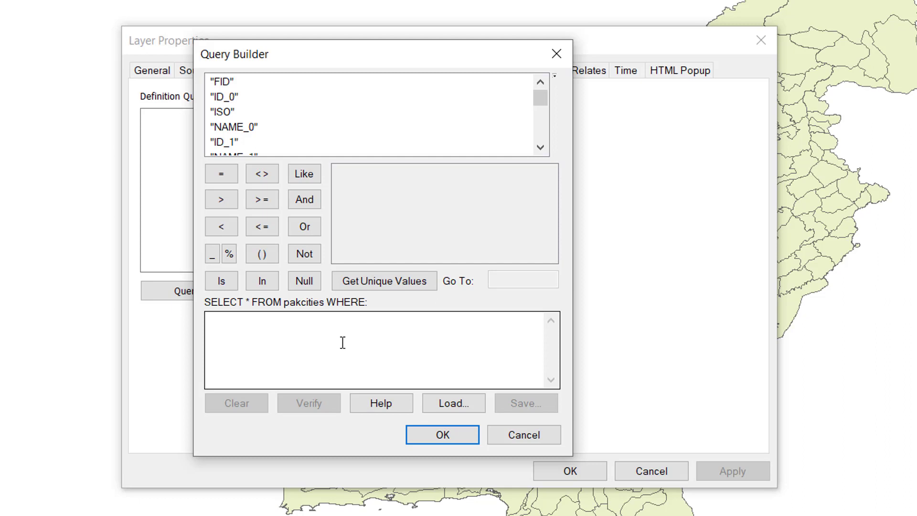
pyautogui.moveTo(482, 53); pyautogui.dragTo(454, 108)
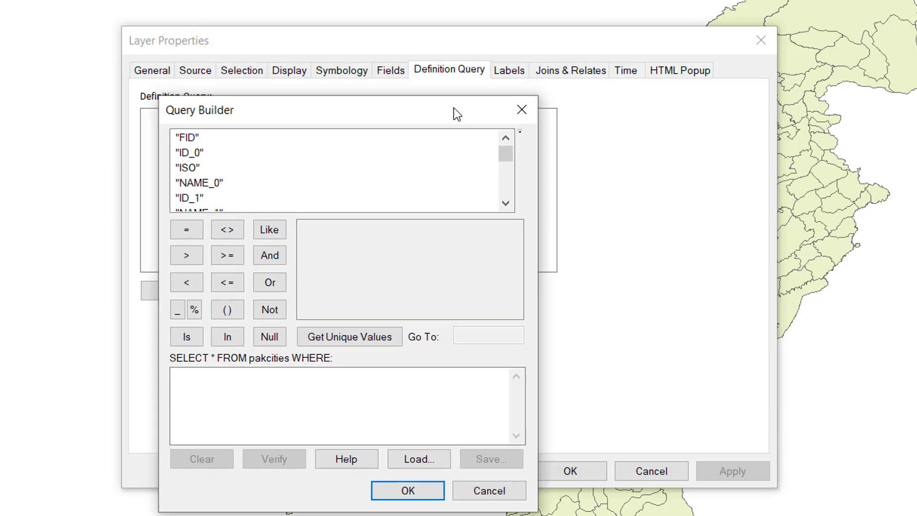
pyautogui.click(213, 31)
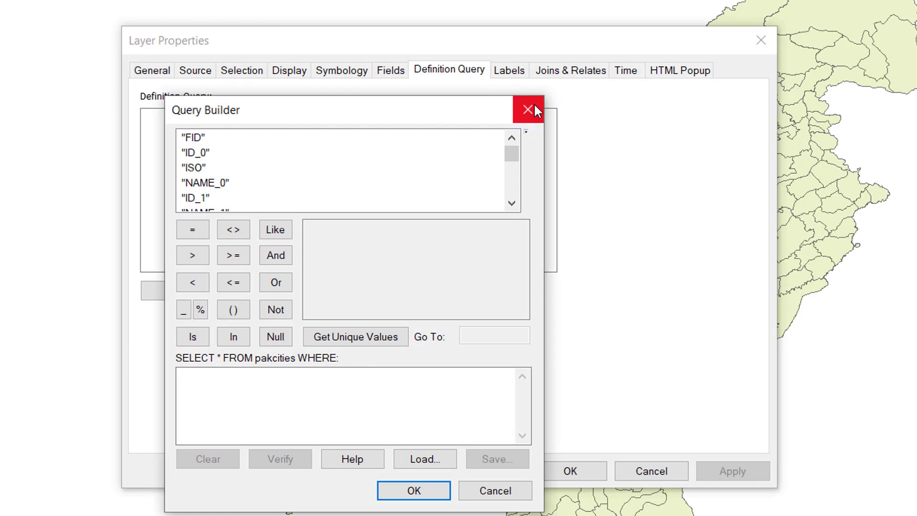
pyautogui.click(528, 109)
pyautogui.moveTo(528, 29); pyautogui.dragTo(200, 56)
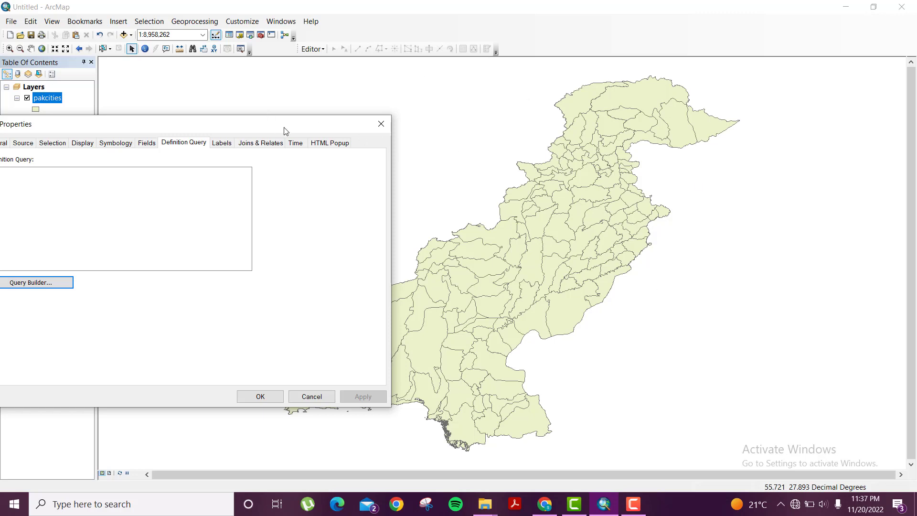
pyautogui.moveTo(286, 131); pyautogui.dragTo(323, 125)
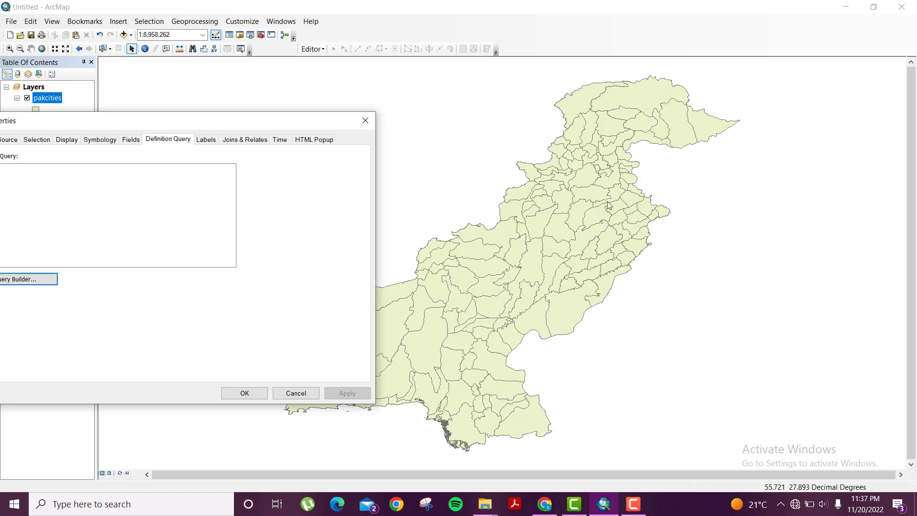
pyautogui.moveTo(321, 124); pyautogui.dragTo(499, 119)
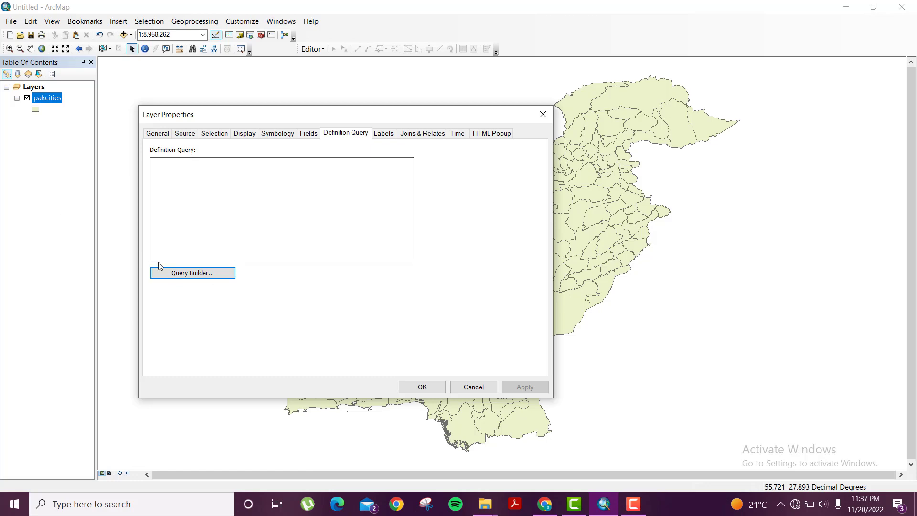
# Open the Query Builder for pakcities and list the unique values of the NAME_2 field
pyautogui.click(214, 274)
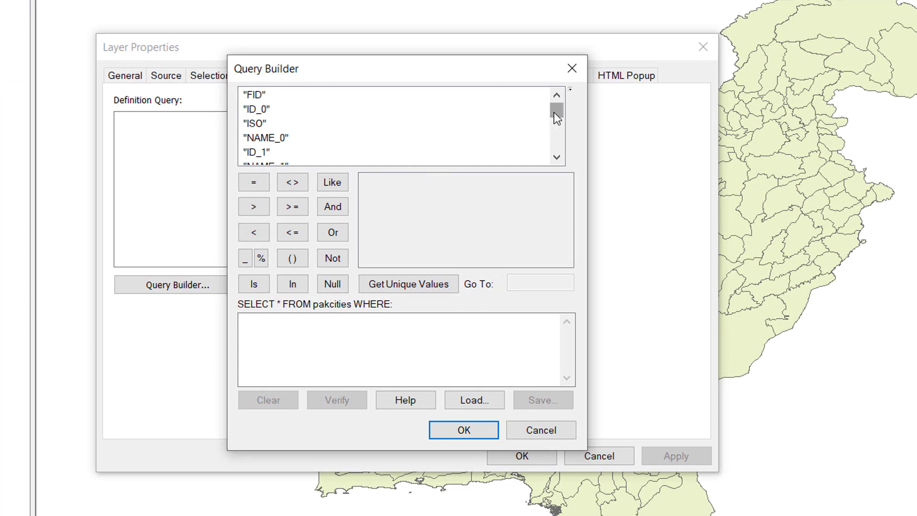
pyautogui.moveTo(555, 114); pyautogui.dragTo(556, 122)
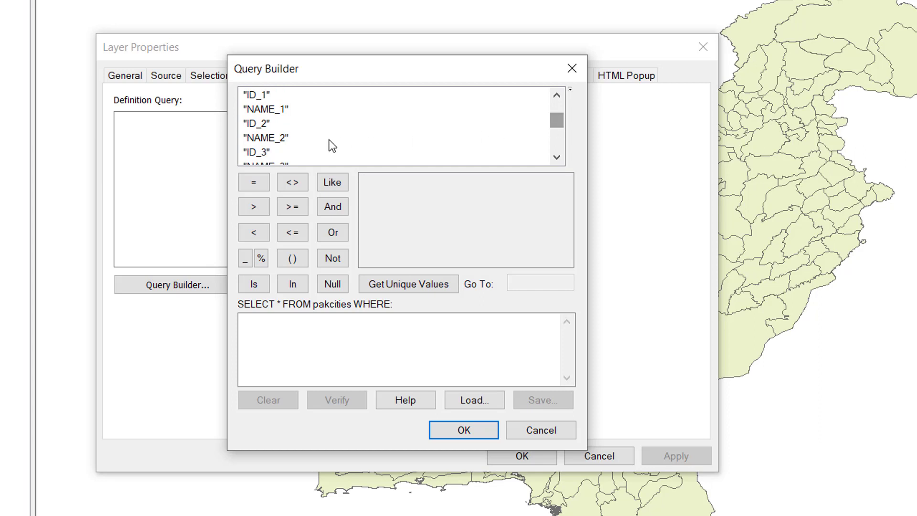
pyautogui.click(278, 139)
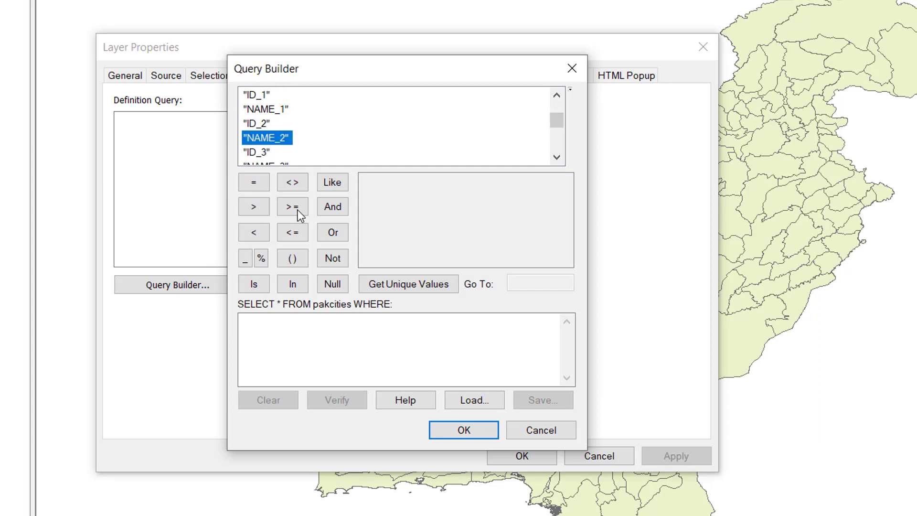
pyautogui.click(430, 283)
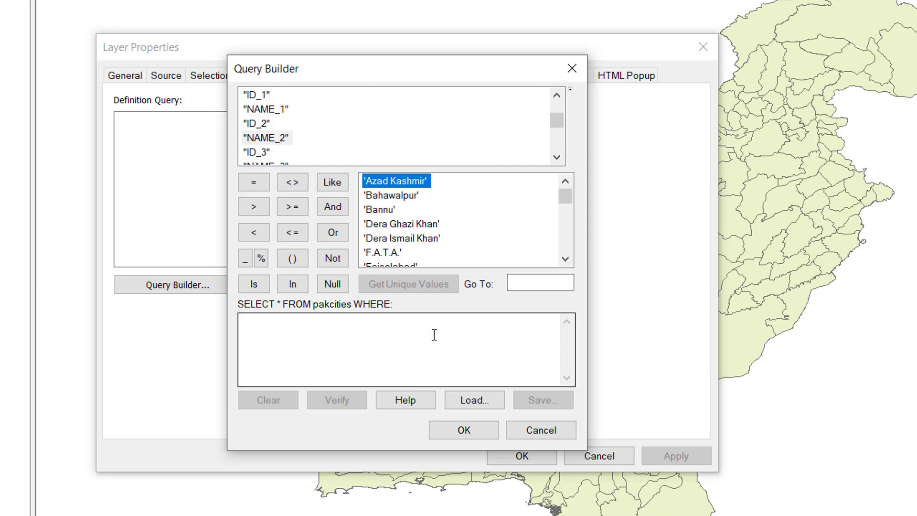
pyautogui.moveTo(565, 200)
pyautogui.mouseDown()
pyautogui.moveTo(563, 261)
pyautogui.moveTo(565, 195)
pyautogui.mouseUp()
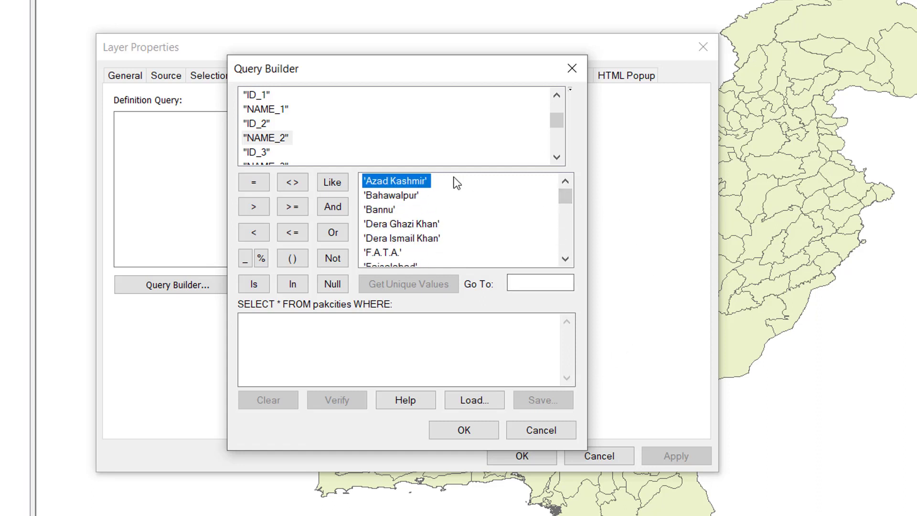
# Build the query expression "NAME_2" = 'Islamabad' from the field, operator and value lists
pyautogui.click(269, 143)
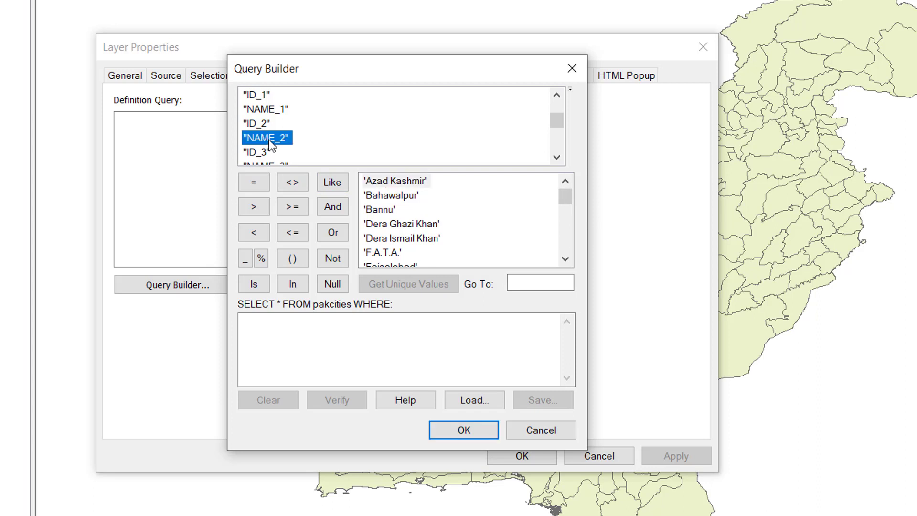
pyautogui.doubleClick(270, 138)
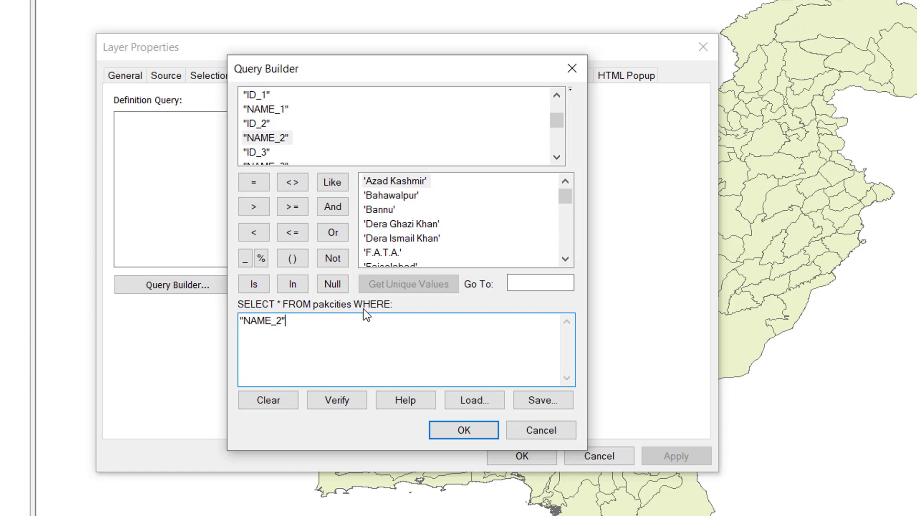
pyautogui.click(254, 184)
pyautogui.moveTo(563, 196); pyautogui.dragTo(564, 217)
pyautogui.click(397, 211)
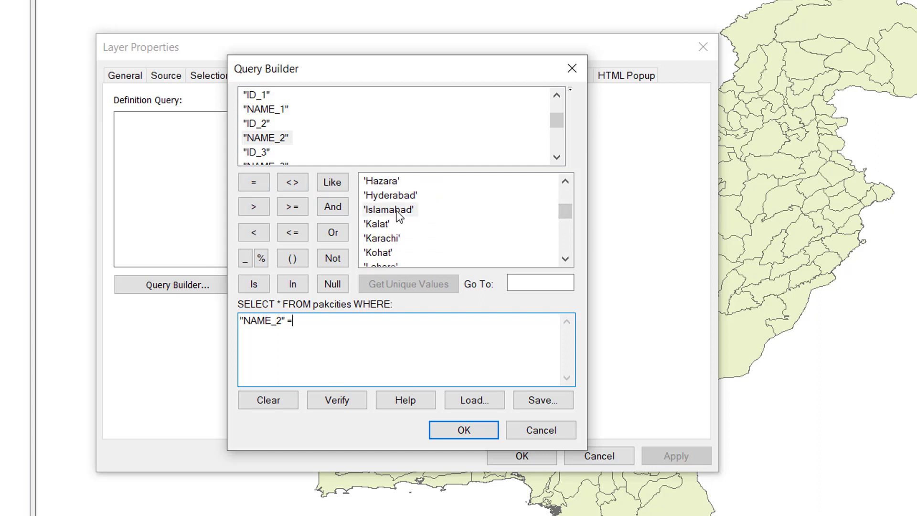
pyautogui.doubleClick(397, 212)
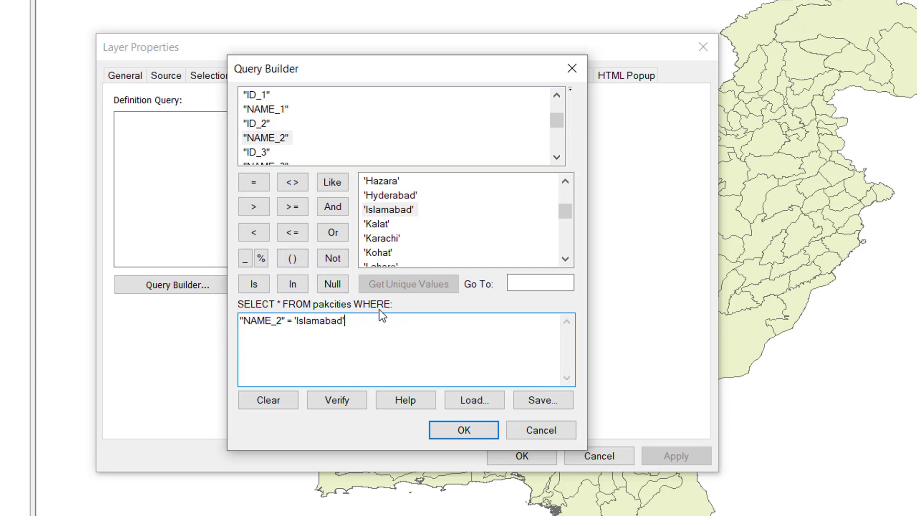
# Verify the query expression, accept it and apply it as the definition query of the pakcities layer
pyautogui.click(350, 402)
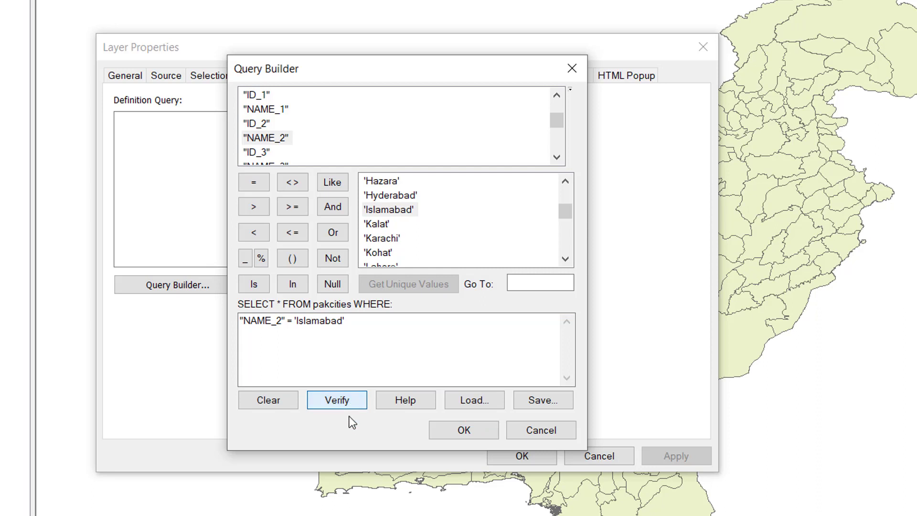
pyautogui.click(350, 408)
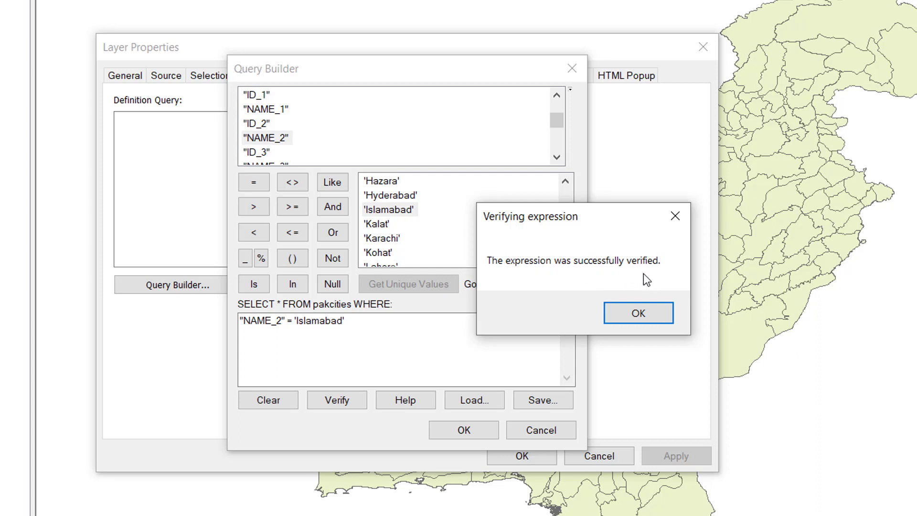
pyautogui.click(651, 311)
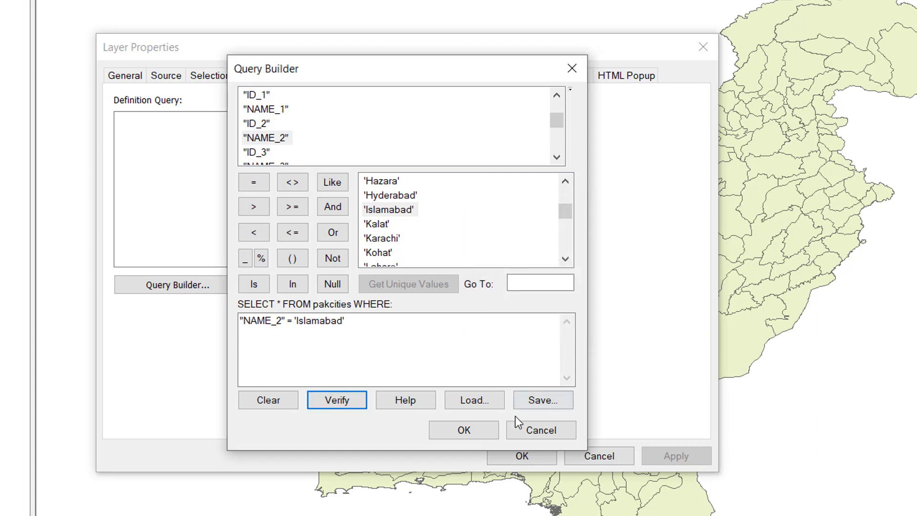
pyautogui.click(471, 431)
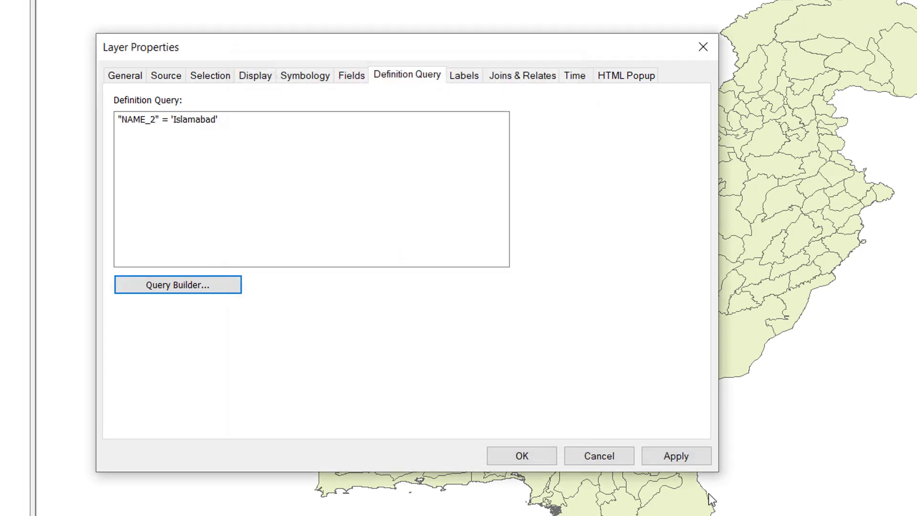
pyautogui.click(675, 456)
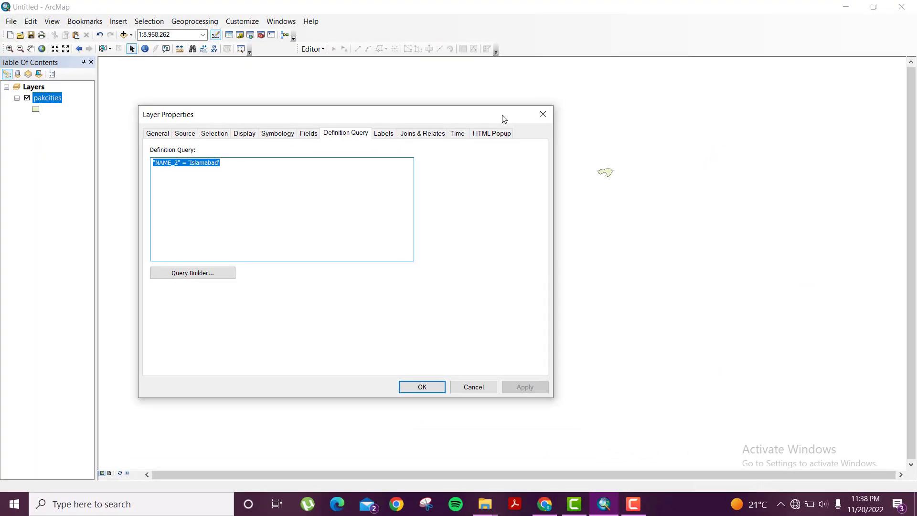
# Close the layer properties and zoom in on the Islamabad polygon
pyautogui.moveTo(461, 131); pyautogui.dragTo(440, 133)
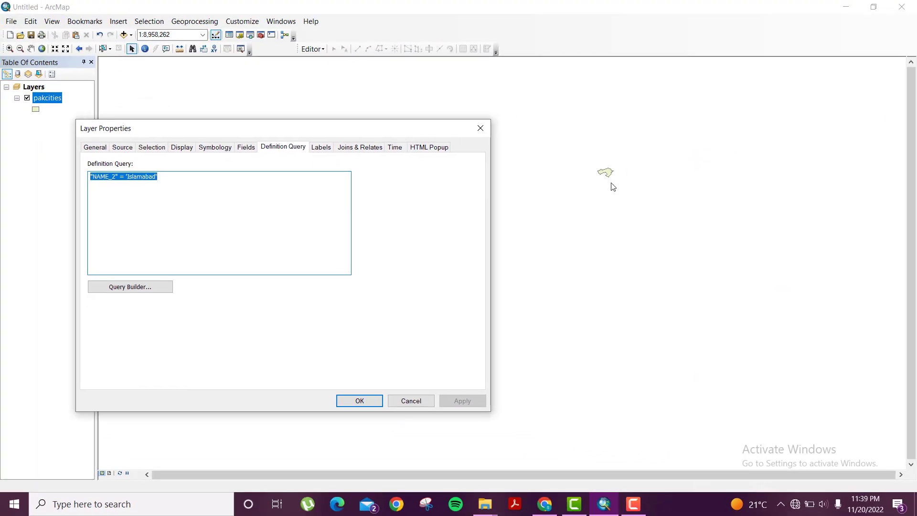
pyautogui.click(480, 134)
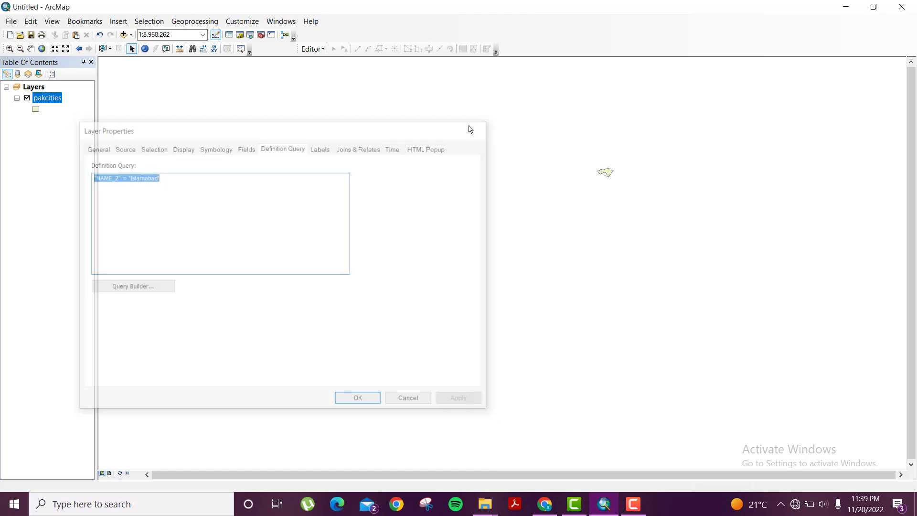
pyautogui.click(9, 48)
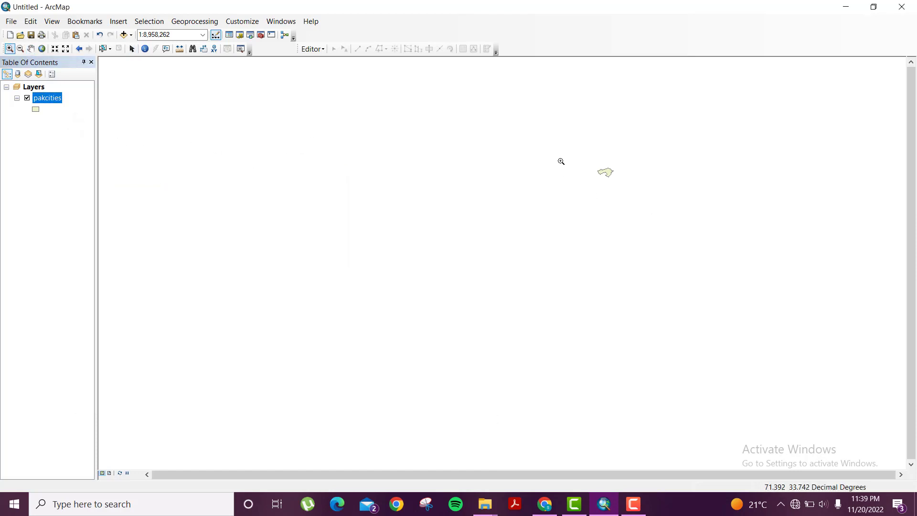
pyautogui.moveTo(561, 160); pyautogui.dragTo(700, 215)
pyautogui.moveTo(253, 188); pyautogui.dragTo(432, 287)
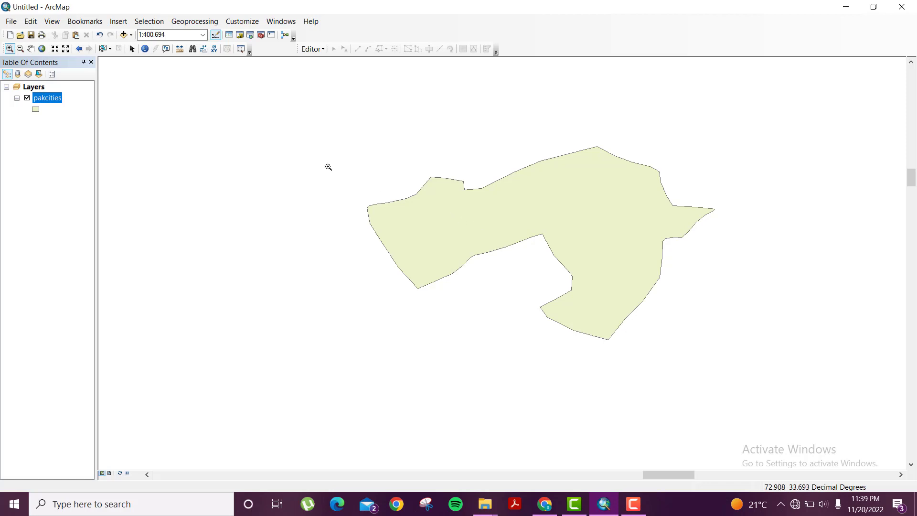
# Identify the displayed polygon to examine its attribute values, and close the results
pyautogui.click(145, 49)
pyautogui.click(564, 203)
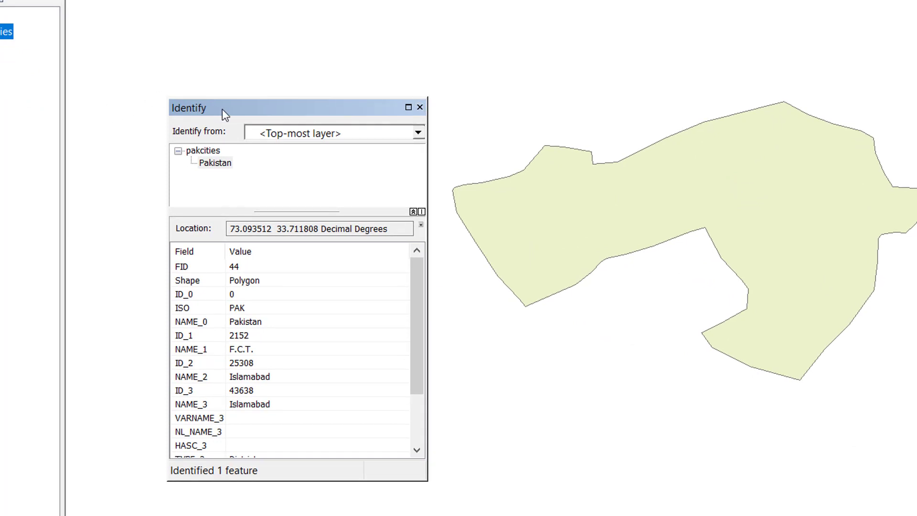
pyautogui.moveTo(248, 105); pyautogui.dragTo(275, 84)
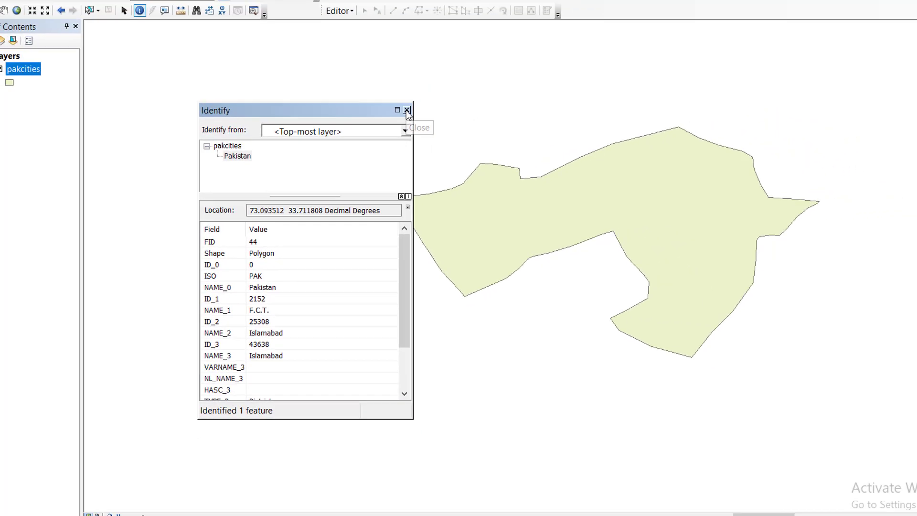
pyautogui.click(406, 110)
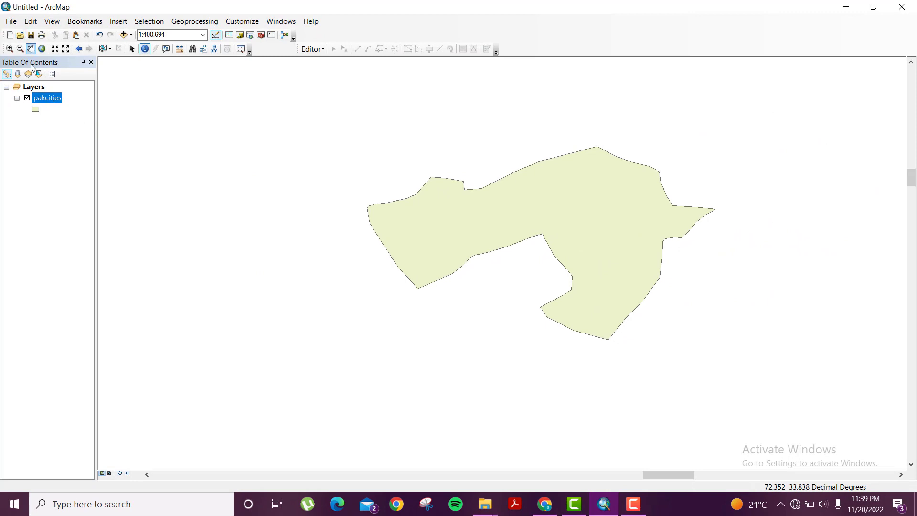
# Remove the filtered pakcities layer from the map and add pakcities.shp again
pyautogui.rightClick(43, 98)
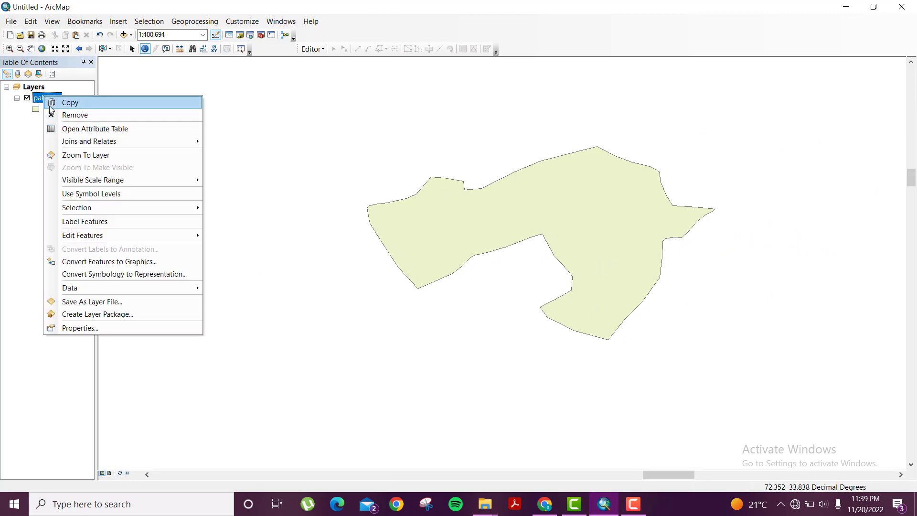
pyautogui.click(36, 97)
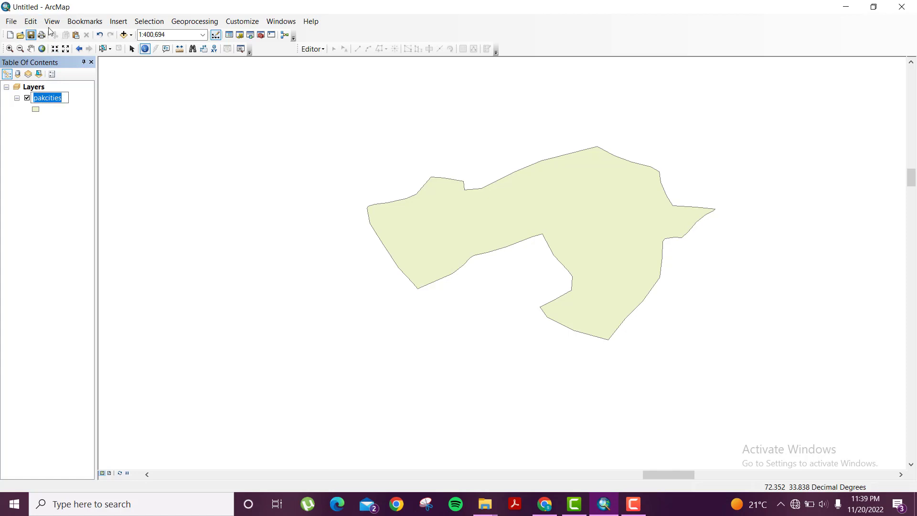
pyautogui.click(30, 21)
pyautogui.click(42, 34)
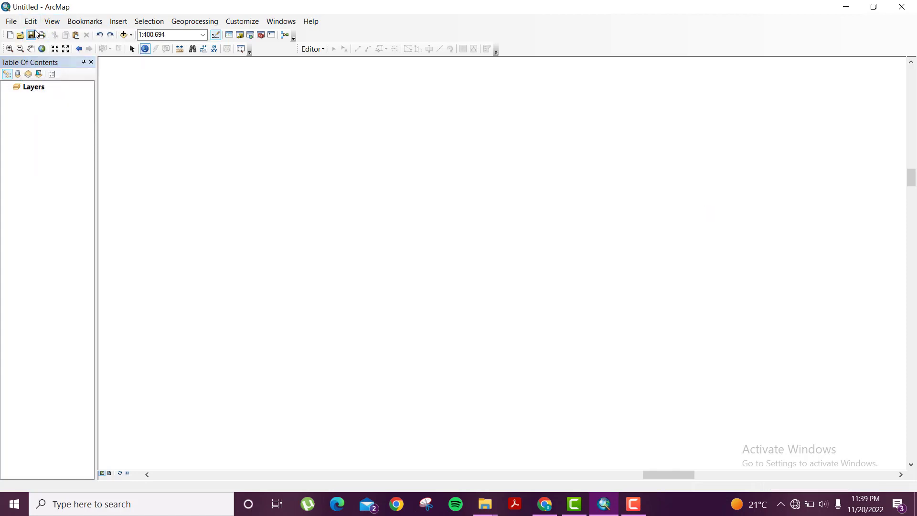
pyautogui.click(124, 36)
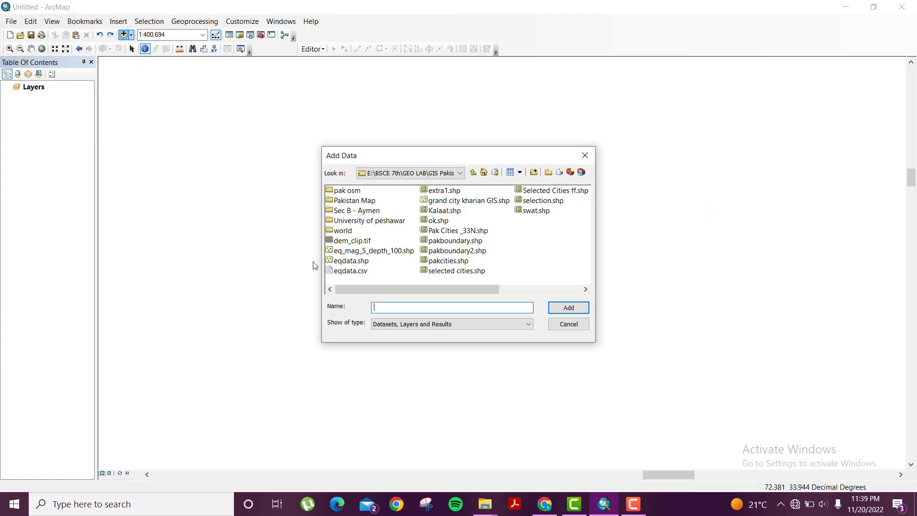
pyautogui.click(455, 261)
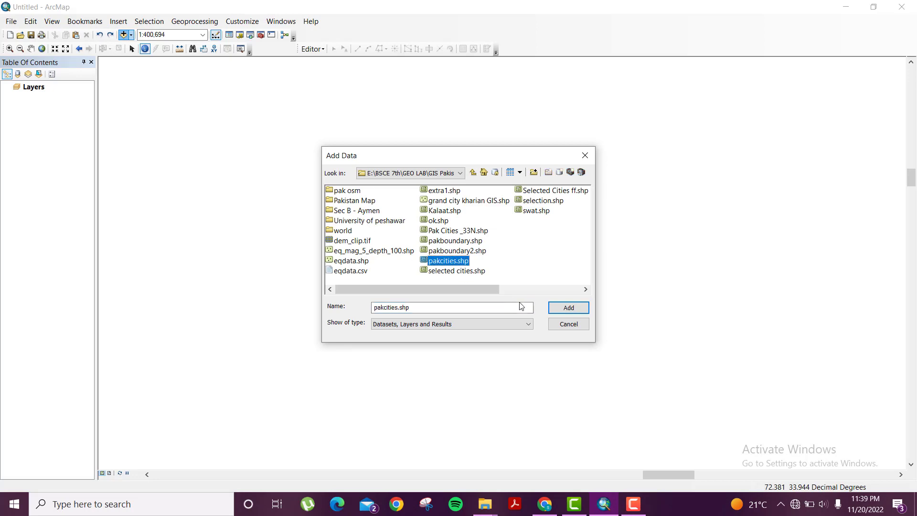
pyautogui.click(555, 309)
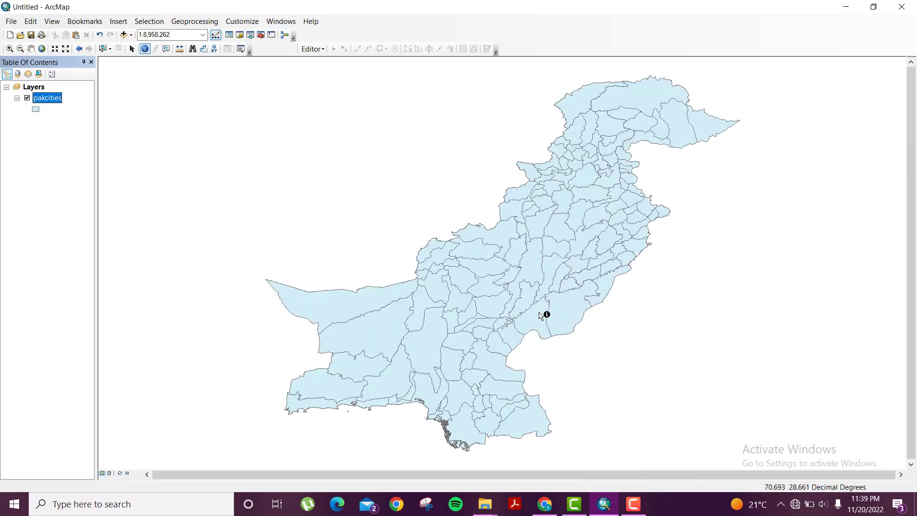
# Open the Query Builder from the definition query settings of the reloaded pakcities layer
pyautogui.rightClick(53, 102)
pyautogui.click(116, 333)
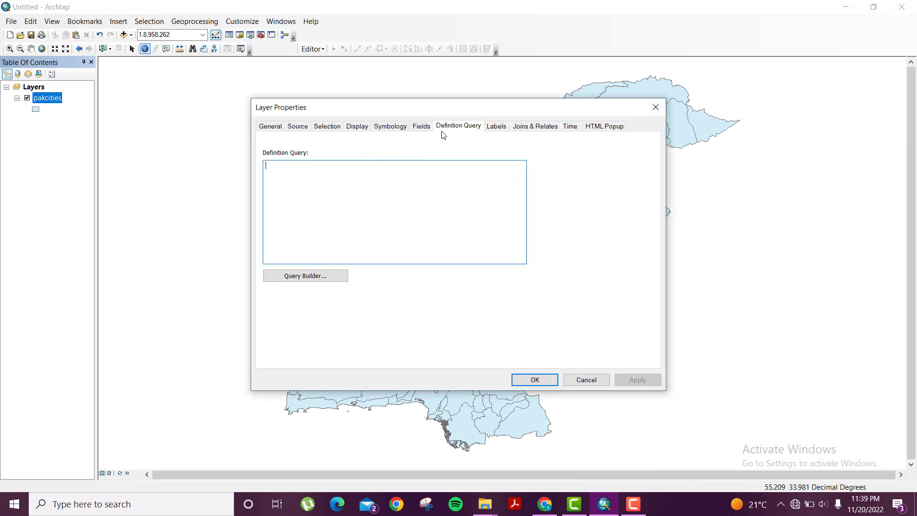
pyautogui.click(298, 279)
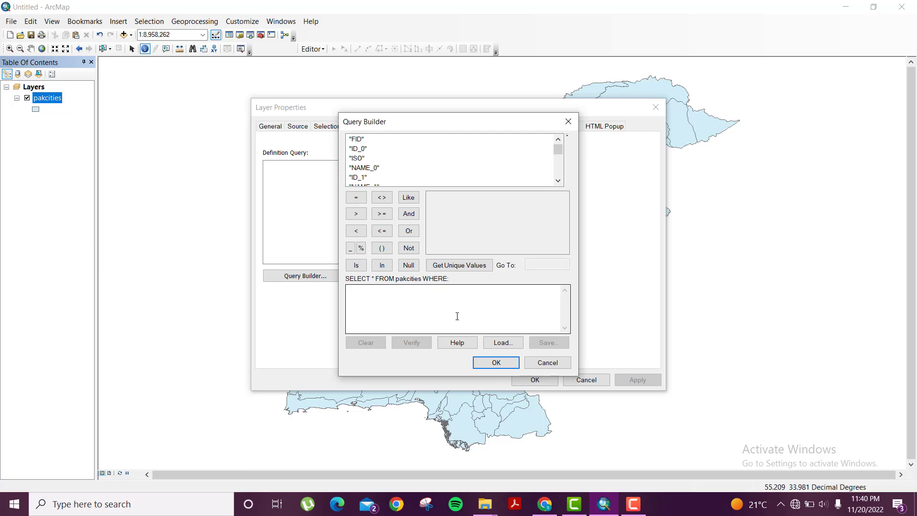
pyautogui.click(413, 293)
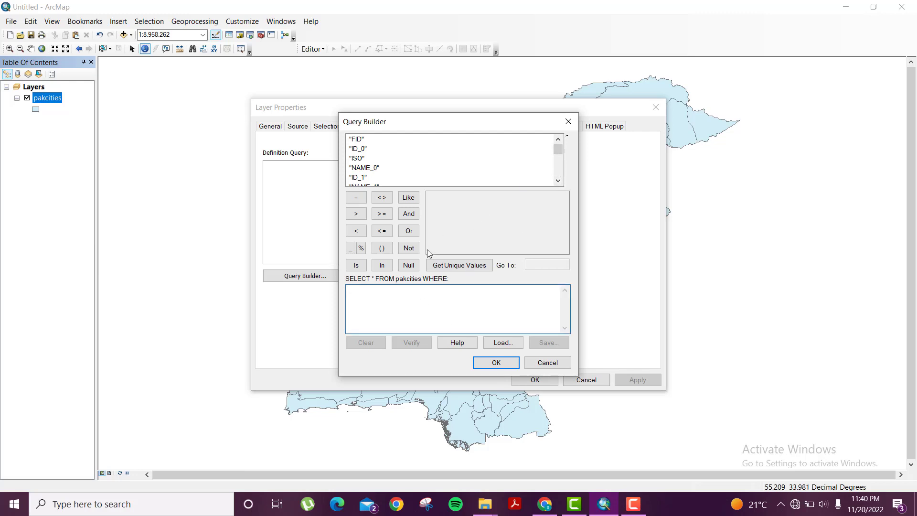
# Insert the NAME_2 field into the query expression, list its unique values and look through them
pyautogui.moveTo(558, 149); pyautogui.dragTo(561, 166)
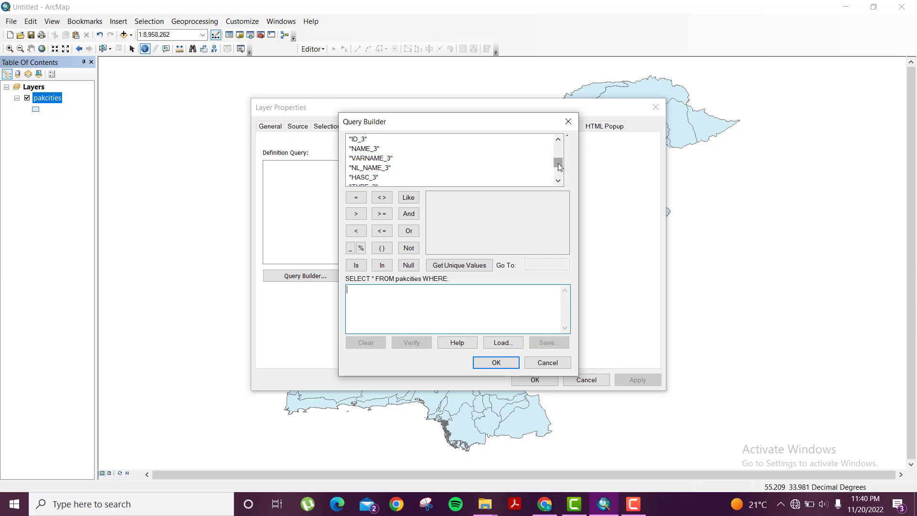
pyautogui.moveTo(560, 166); pyautogui.dragTo(560, 163)
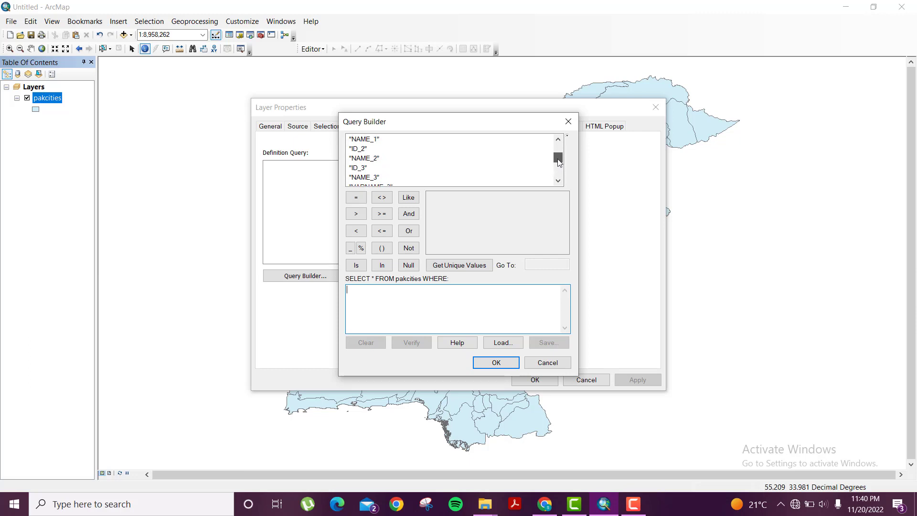
pyautogui.click(355, 158)
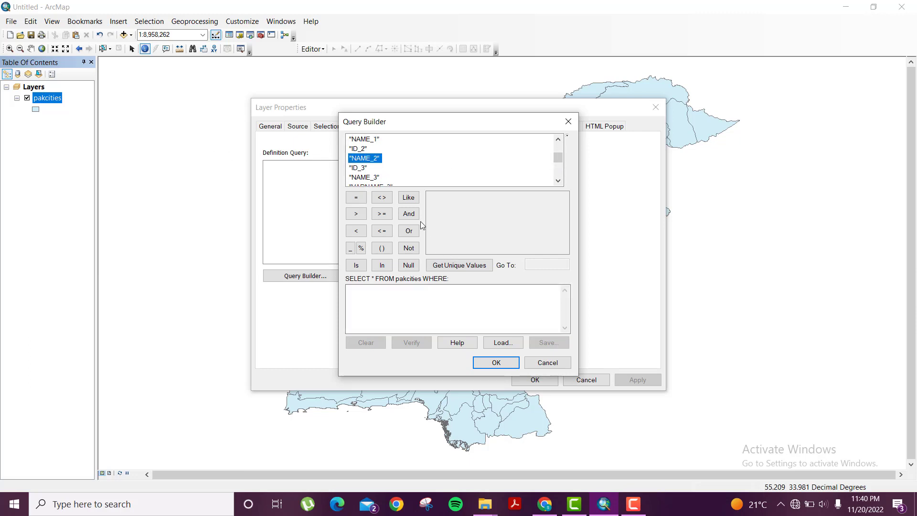
pyautogui.doubleClick(374, 163)
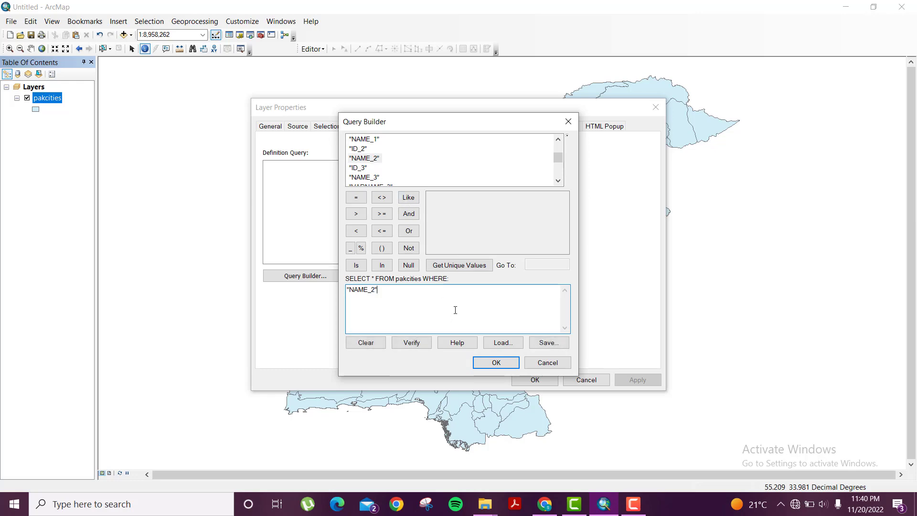
pyautogui.click(462, 265)
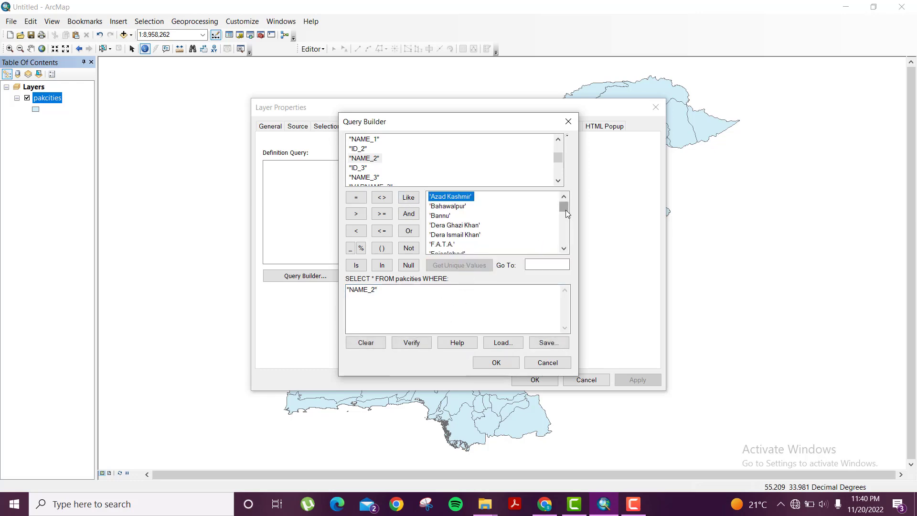
pyautogui.moveTo(565, 208); pyautogui.dragTo(568, 255)
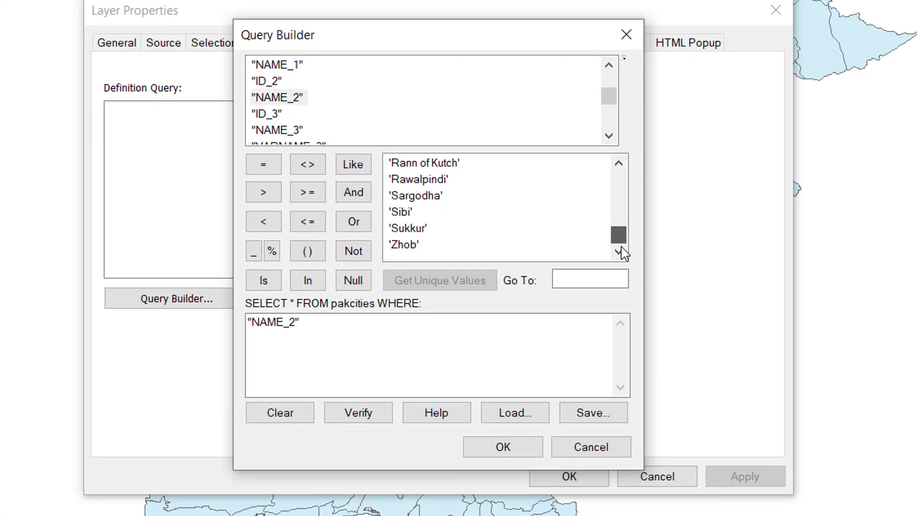
pyautogui.moveTo(620, 241); pyautogui.dragTo(627, 185)
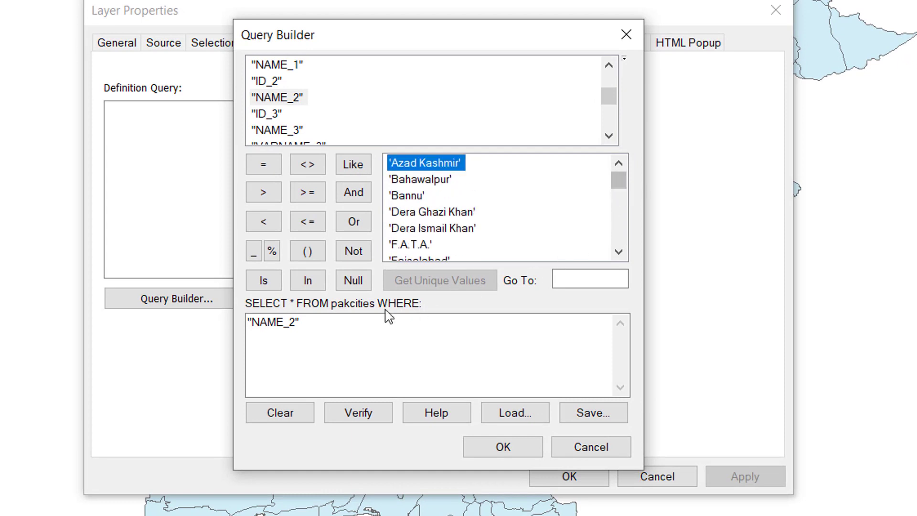
pyautogui.click(336, 324)
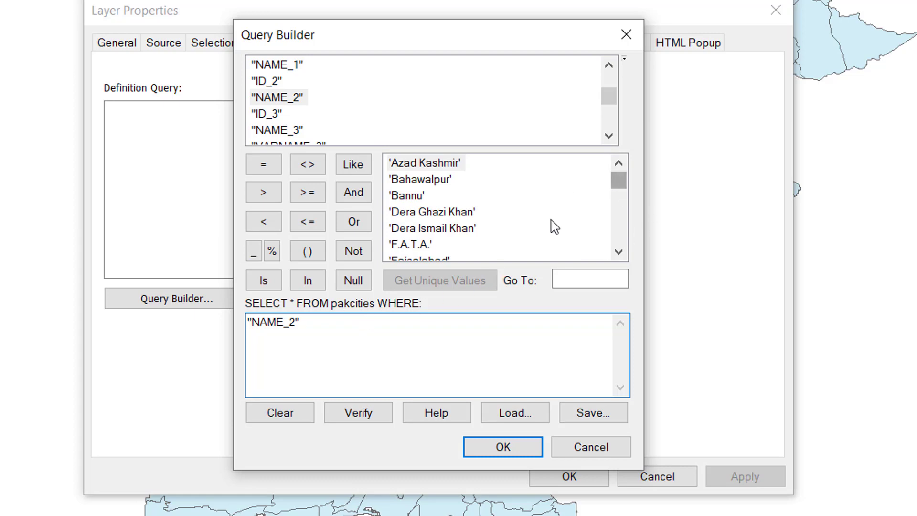
pyautogui.doubleClick(444, 167)
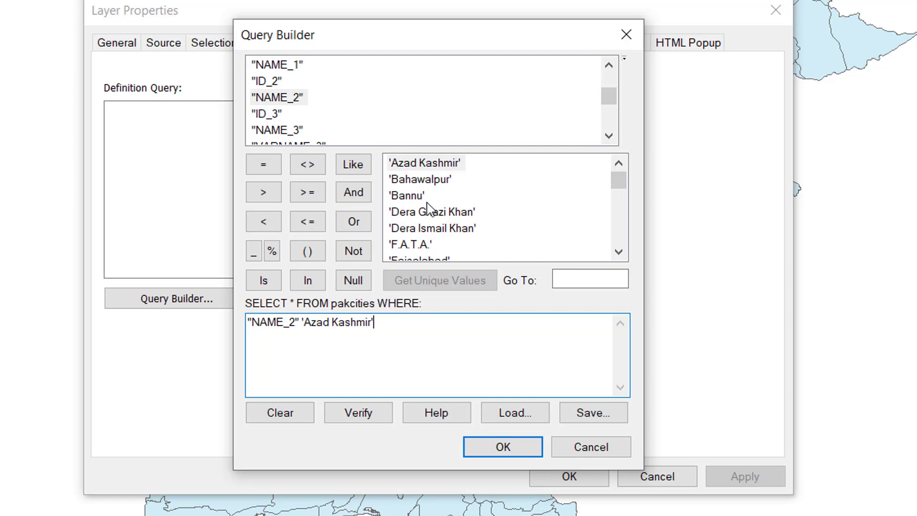
pyautogui.click(346, 226)
pyautogui.moveTo(617, 184); pyautogui.dragTo(619, 203)
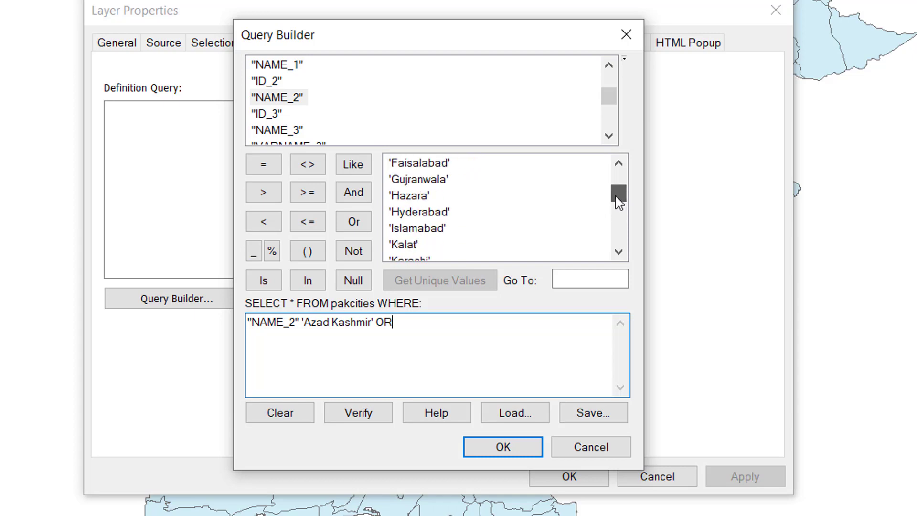
pyautogui.click(432, 231)
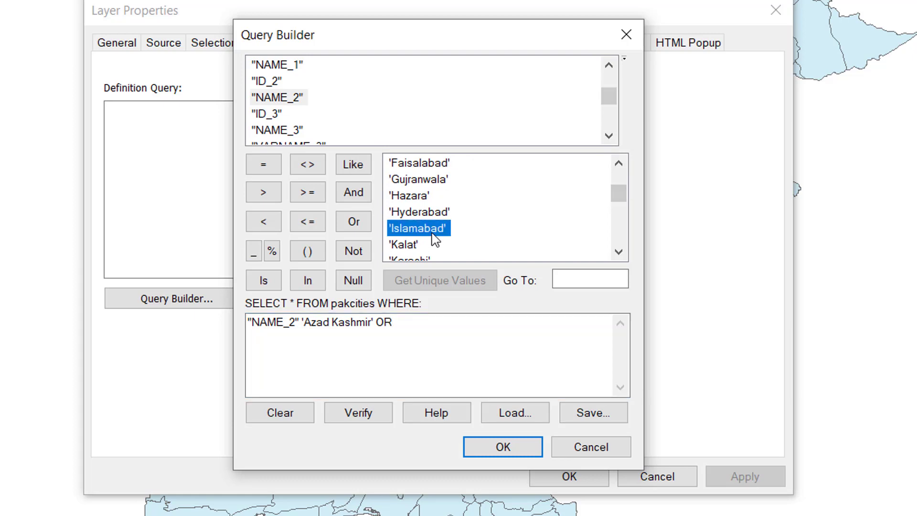
pyautogui.doubleClick(432, 232)
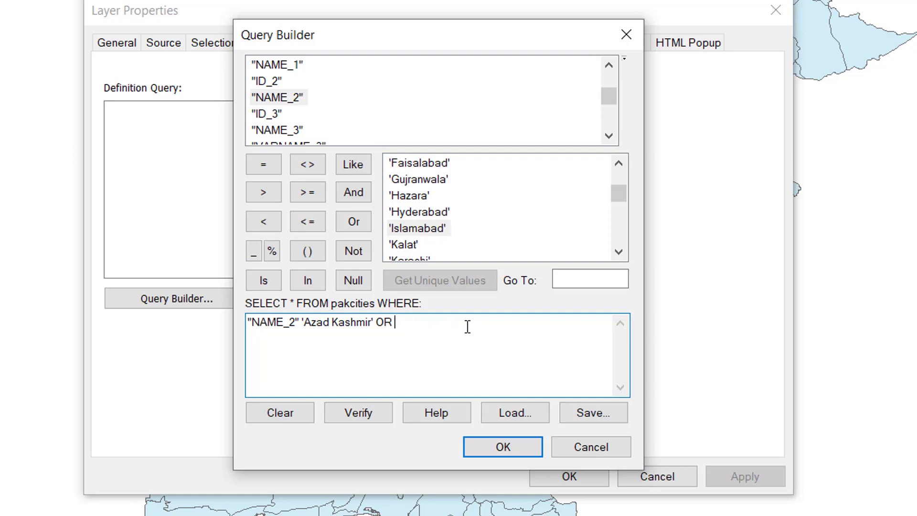
pyautogui.doubleClick(305, 100)
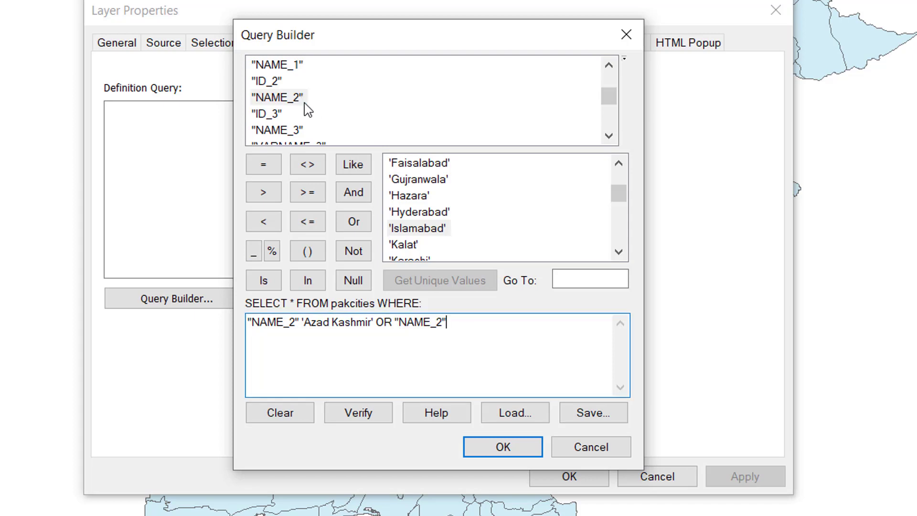
pyautogui.click(431, 232)
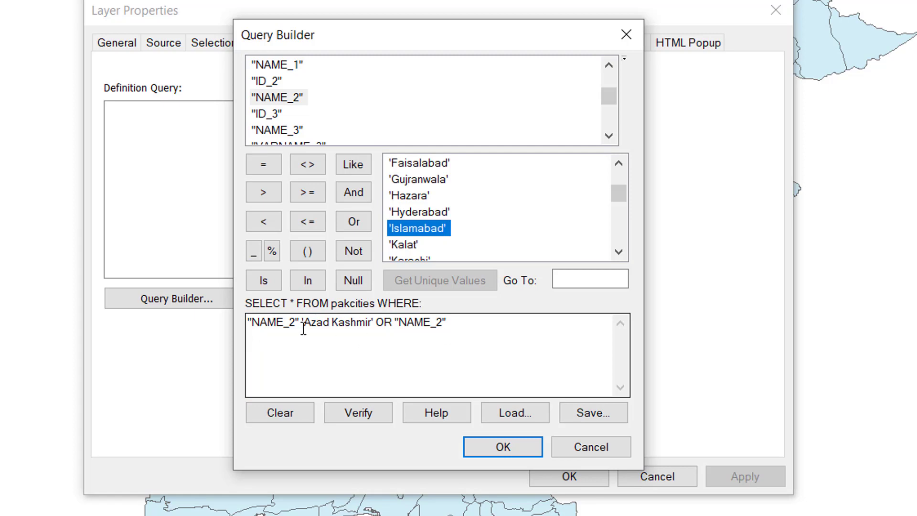
pyautogui.moveTo(463, 322); pyautogui.dragTo(250, 330)
pyautogui.press('Delete')
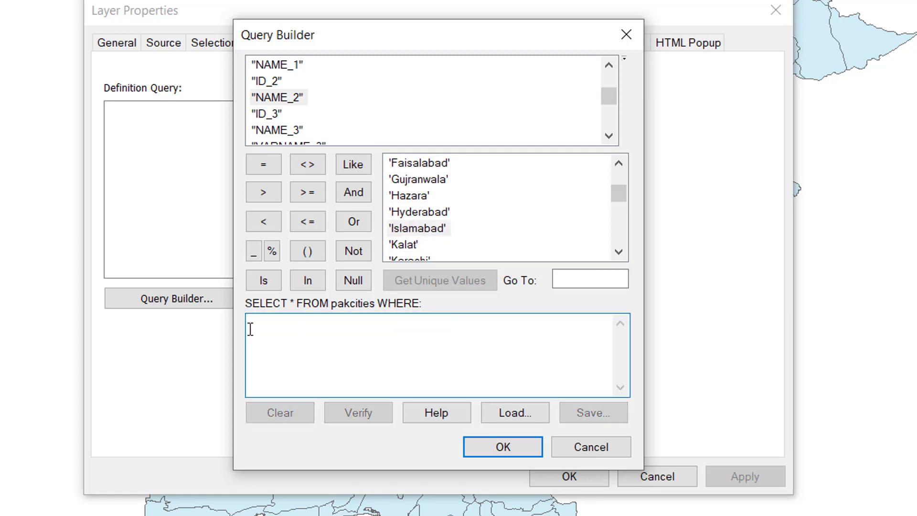
# Build the condition "NAME_2" = 'Azad Kashmir' in the empty query expression
pyautogui.click(297, 98)
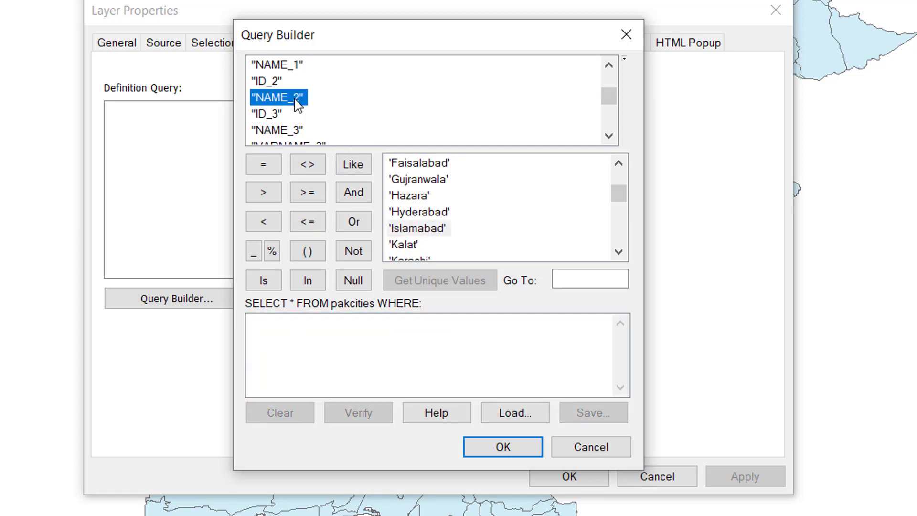
pyautogui.doubleClick(271, 99)
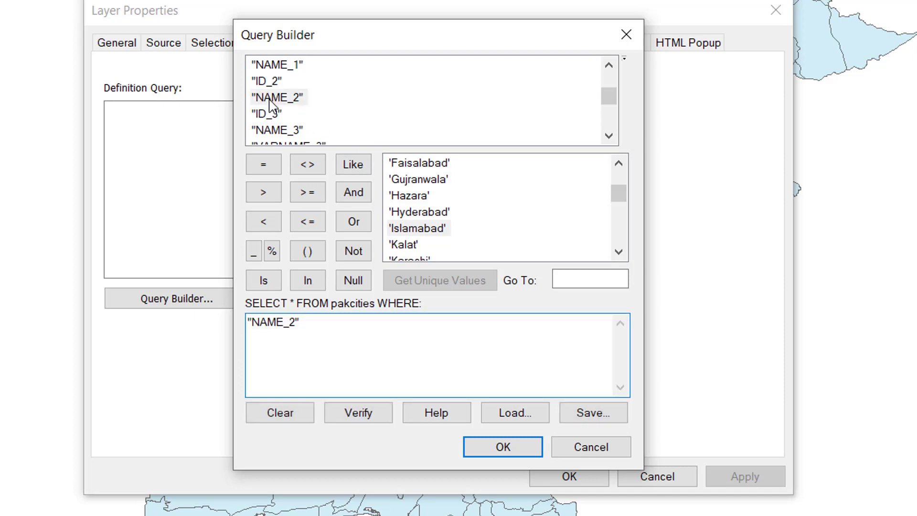
pyautogui.click(263, 165)
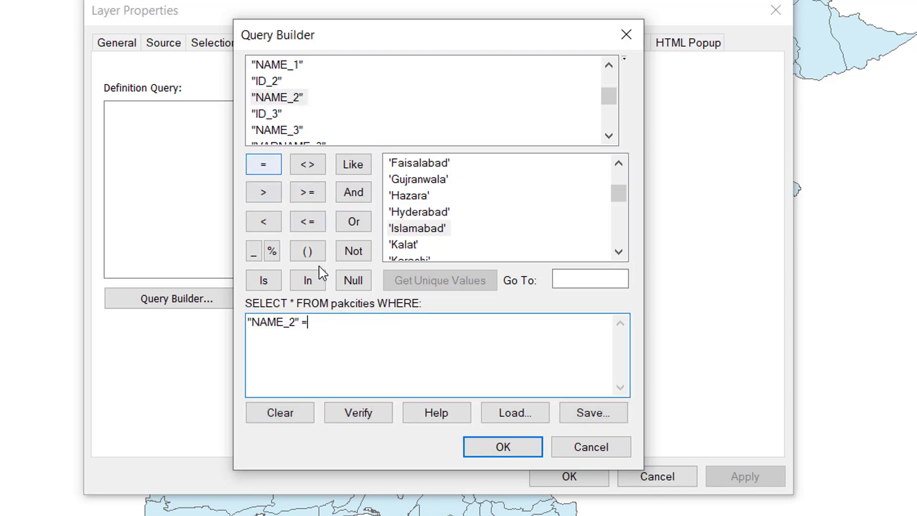
pyautogui.click(620, 182)
pyautogui.doubleClick(406, 164)
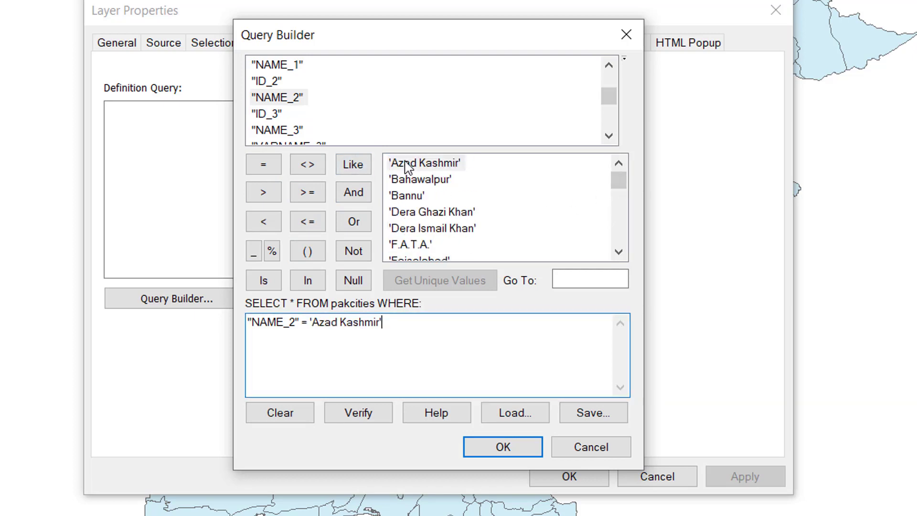
# Extend the query expression with OR "NAME_2" = 'Islamabad' and verify it
pyautogui.click(357, 226)
pyautogui.doubleClick(292, 103)
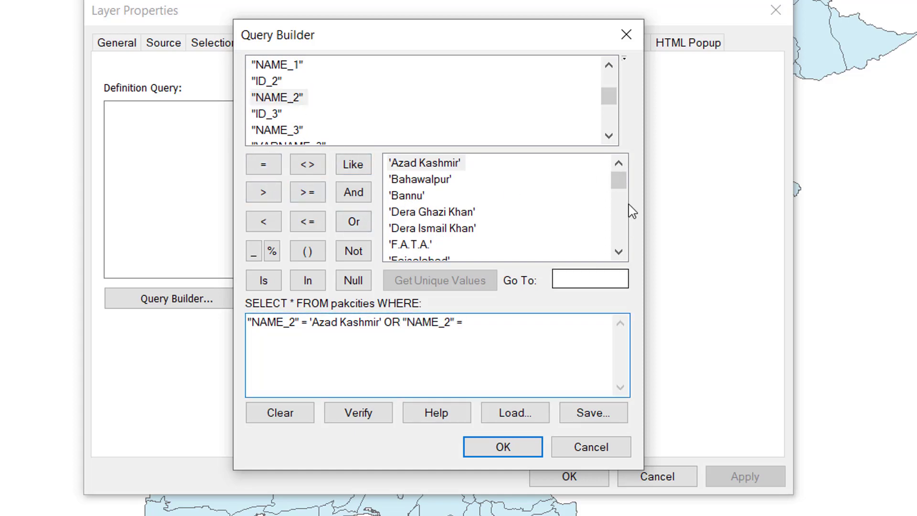
pyautogui.moveTo(624, 186); pyautogui.dragTo(624, 199)
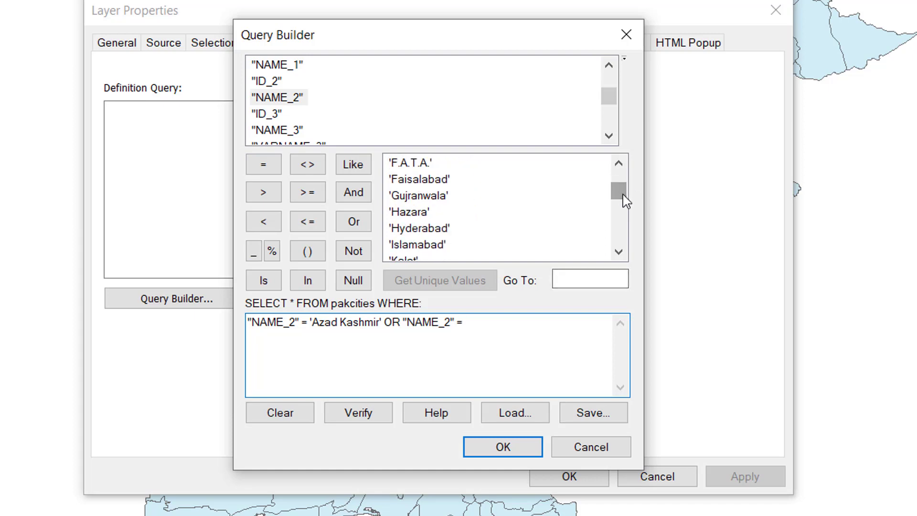
pyautogui.doubleClick(429, 245)
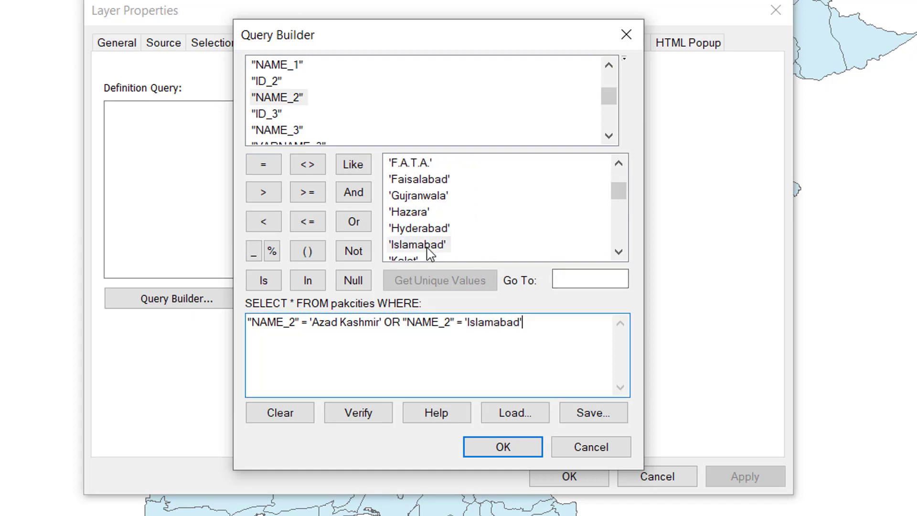
pyautogui.click(353, 415)
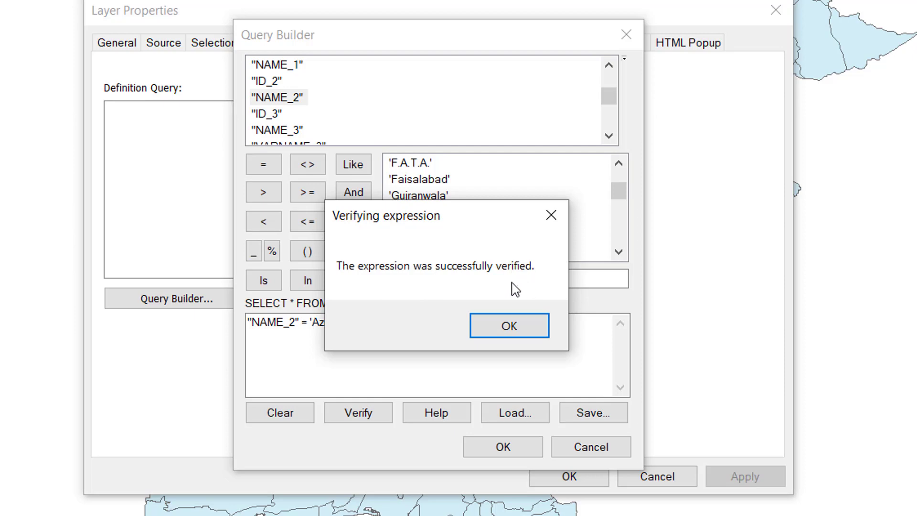
pyautogui.click(527, 326)
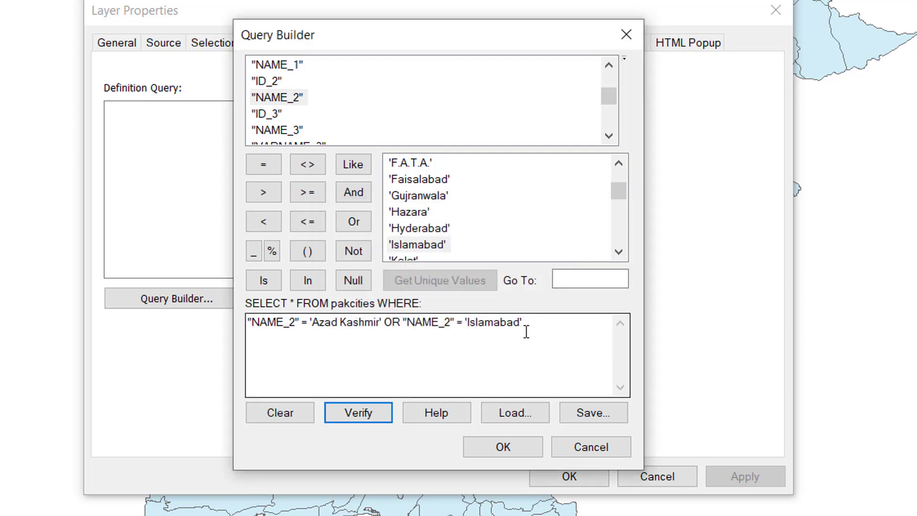
# Remove the equals sign before 'Islamabad' and verify the altered expression
pyautogui.click(463, 329)
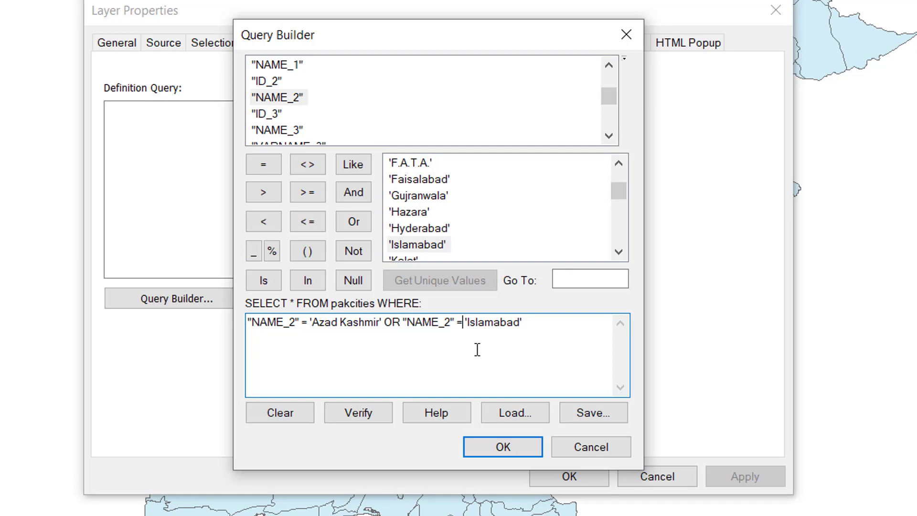
pyautogui.press('BackSpace')
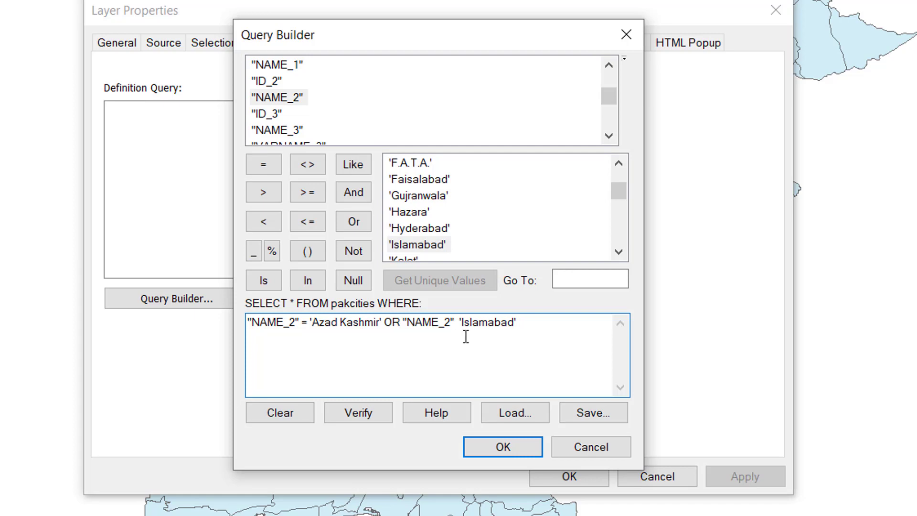
pyautogui.click(373, 419)
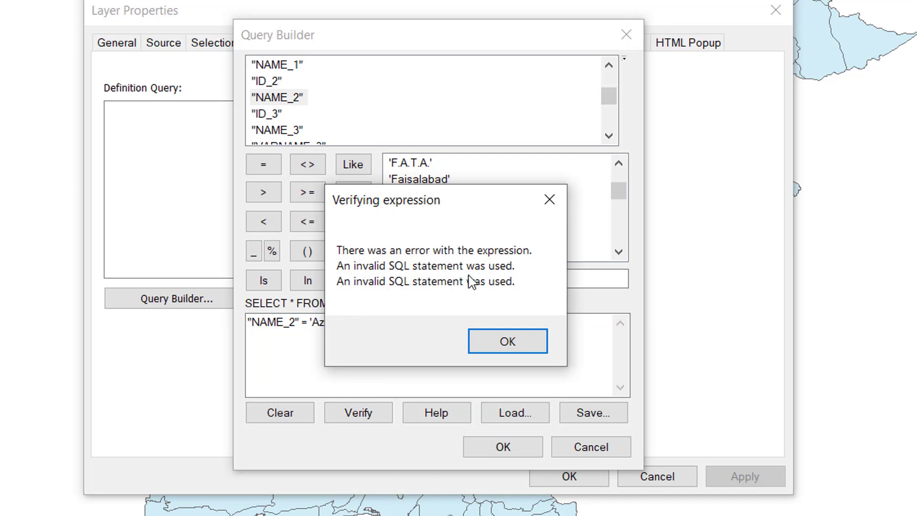
pyautogui.click(522, 347)
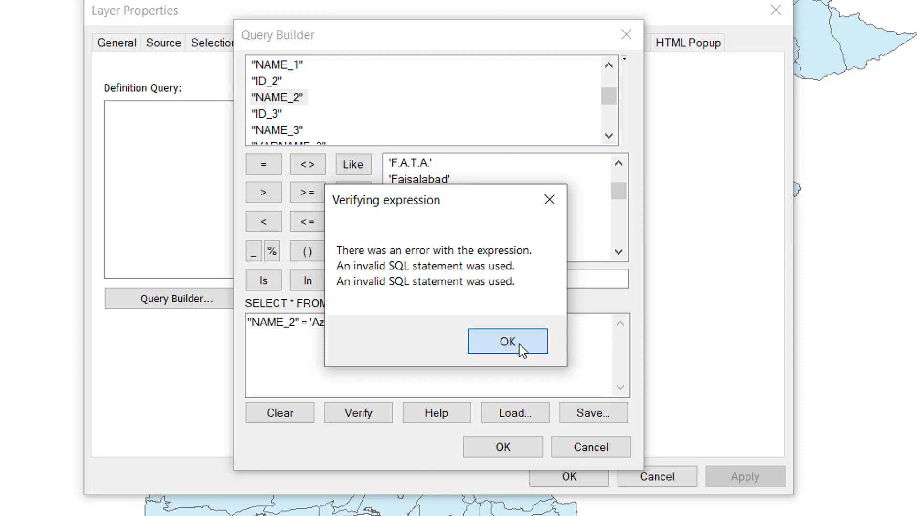
# Put the equals sign back before 'Islamabad' and verify the expression again
pyautogui.click(457, 327)
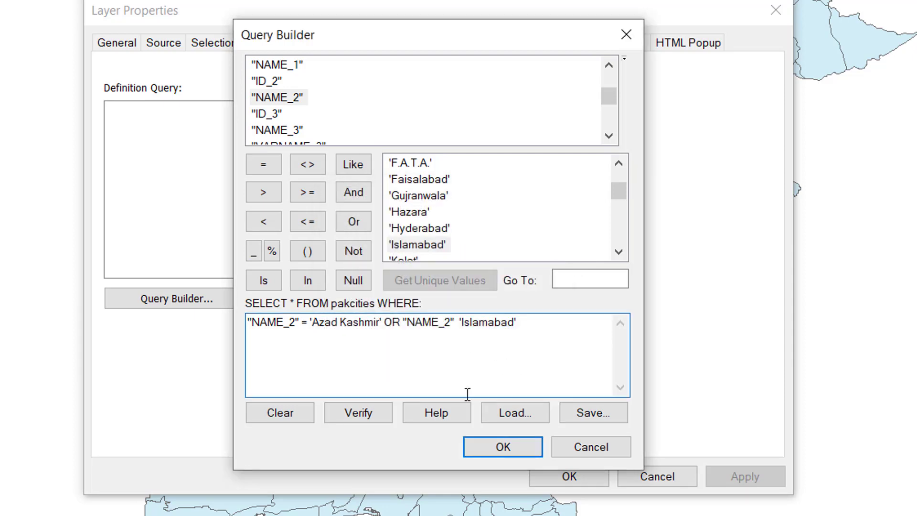
pyautogui.write('=')
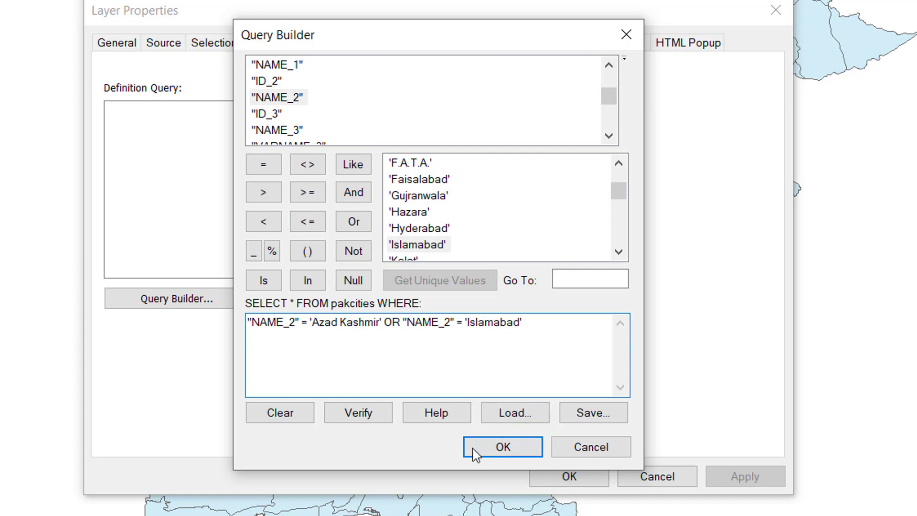
pyautogui.click(361, 421)
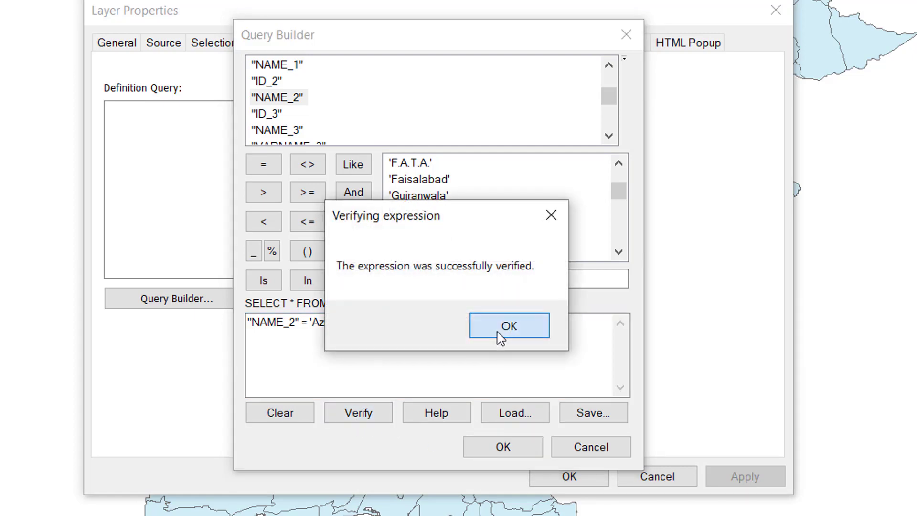
pyautogui.click(499, 336)
# Accept the Azad Kashmir or Islamabad query, apply it to the pakcities layer and close the layer properties
pyautogui.click(521, 448)
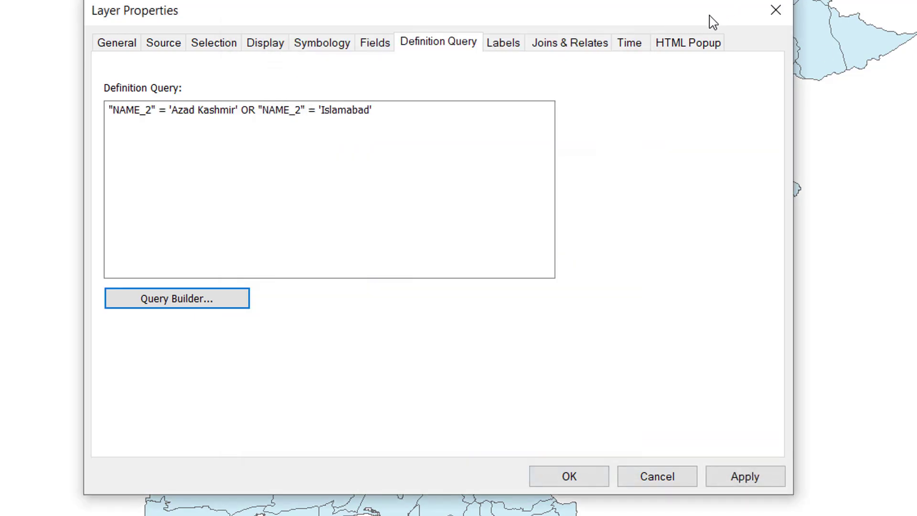
pyautogui.moveTo(710, 21); pyautogui.dragTo(506, 20)
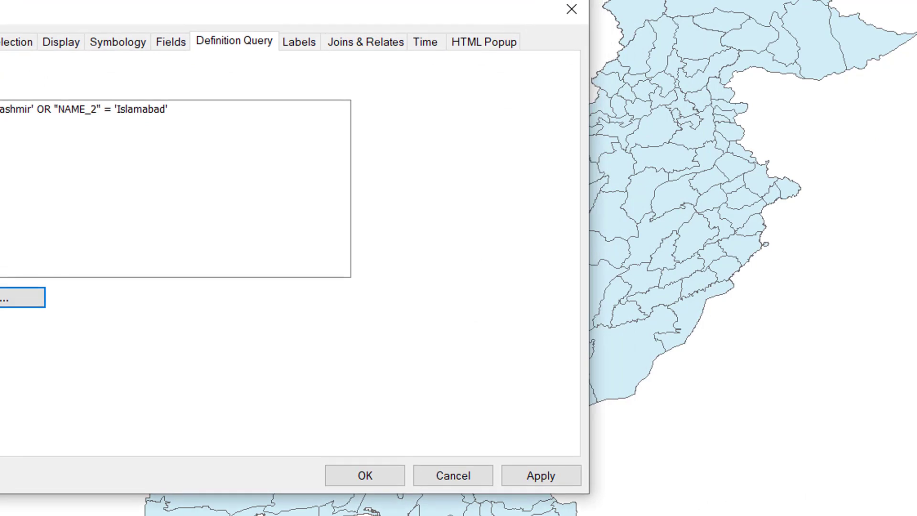
pyautogui.click(538, 476)
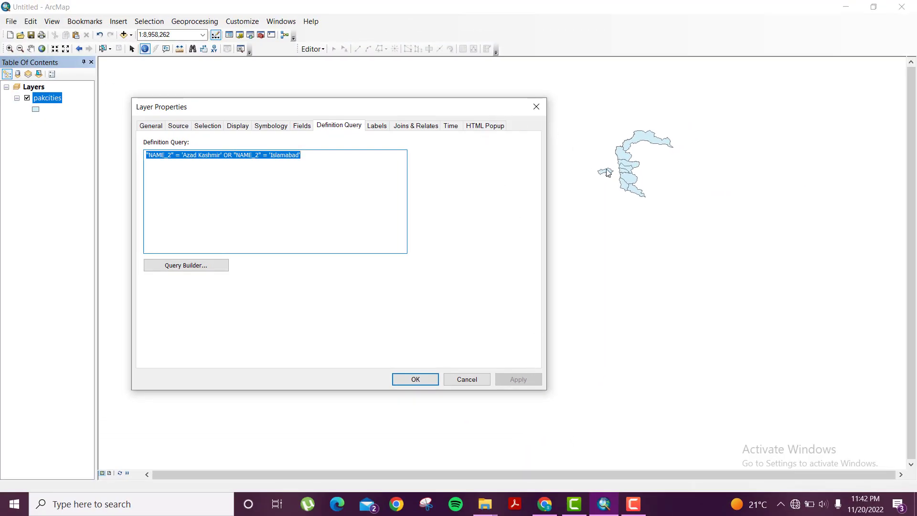
pyautogui.click(426, 379)
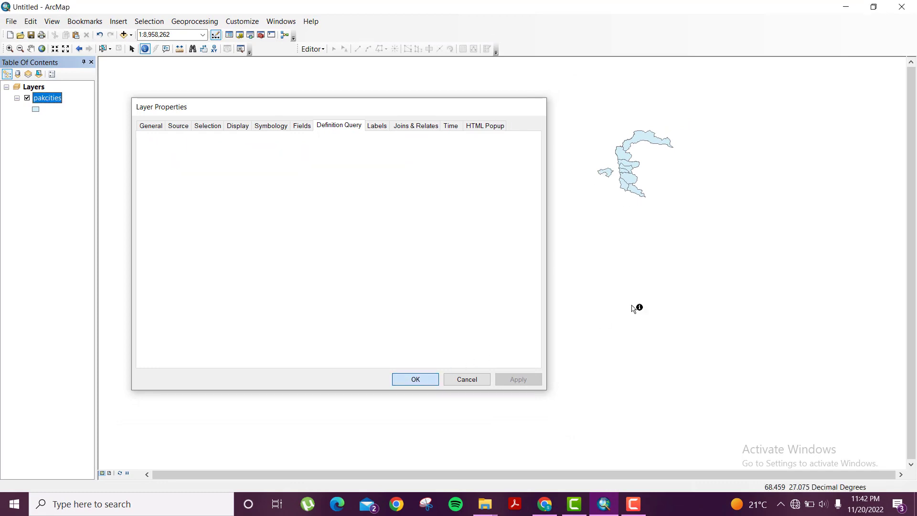
# Identify one polygon in the large filtered group and the separate small polygon to check their NAME_2 attributes
pyautogui.click(9, 49)
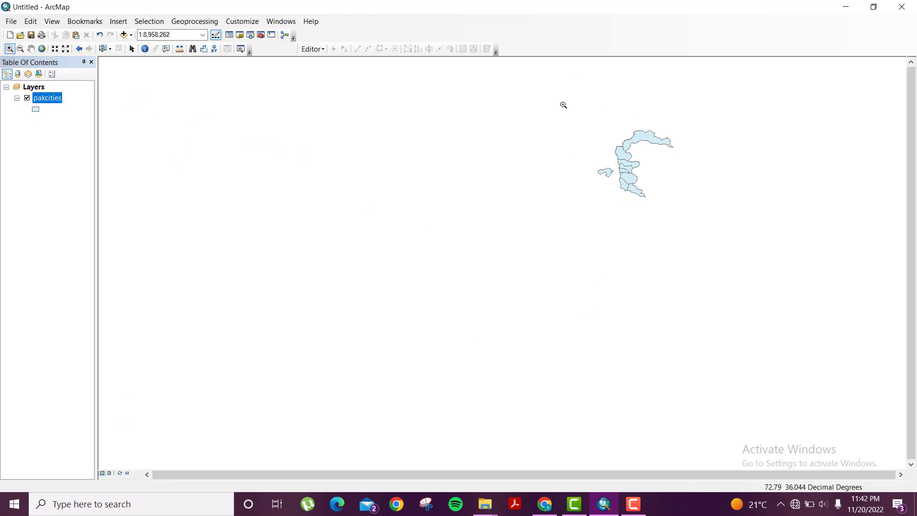
pyautogui.moveTo(556, 104); pyautogui.dragTo(785, 266)
pyautogui.moveTo(265, 124); pyautogui.dragTo(553, 321)
pyautogui.click(145, 48)
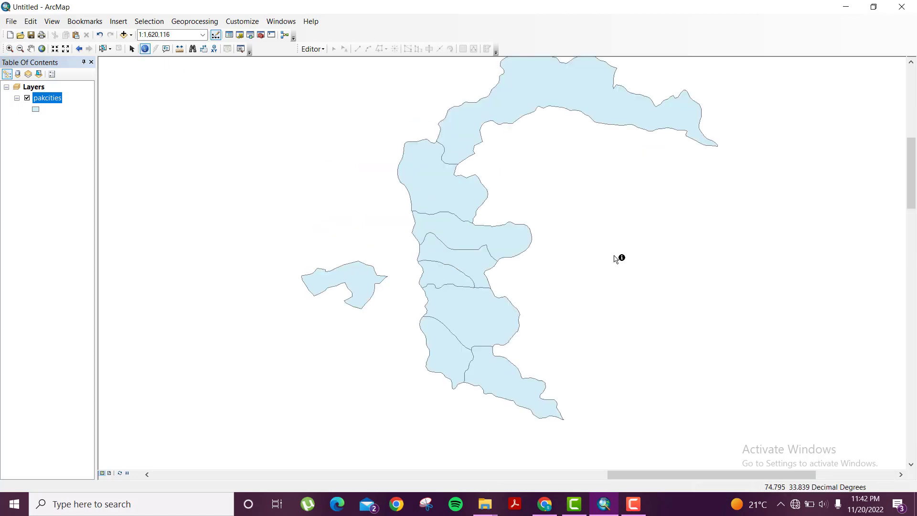
pyautogui.click(452, 179)
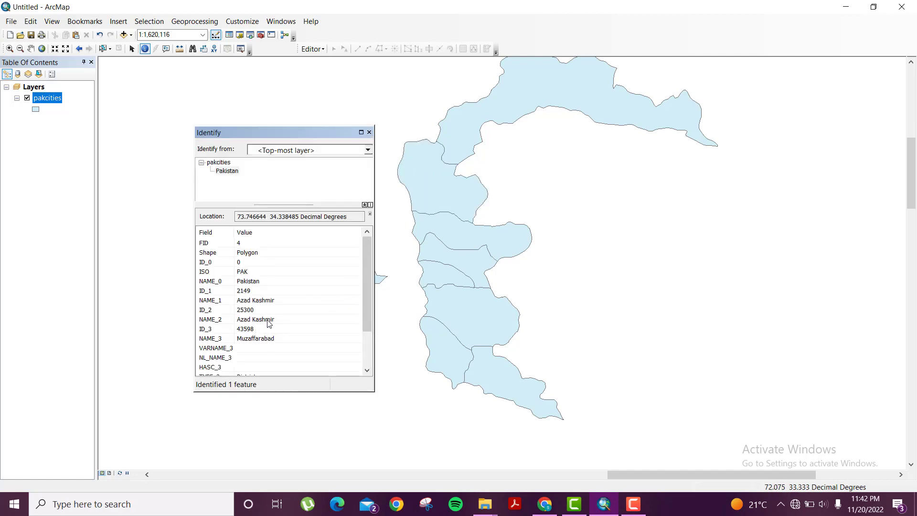
pyautogui.click(369, 133)
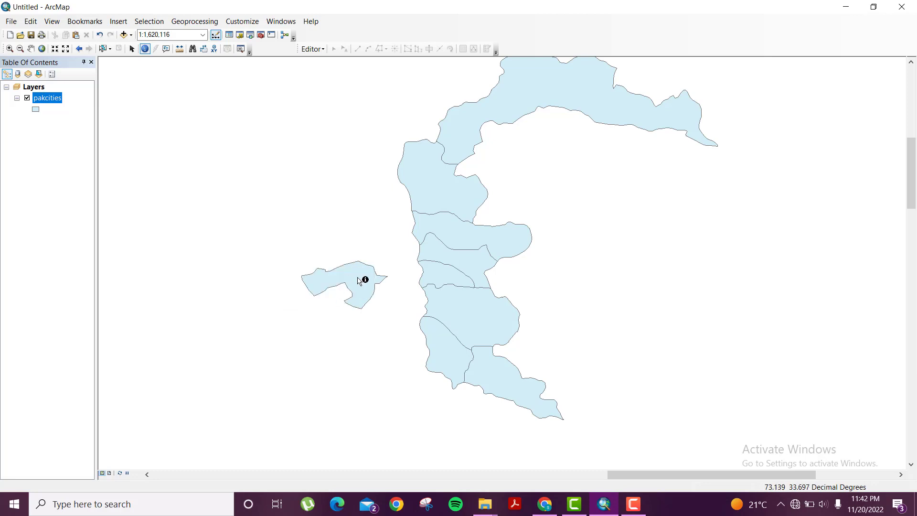
pyautogui.click(359, 280)
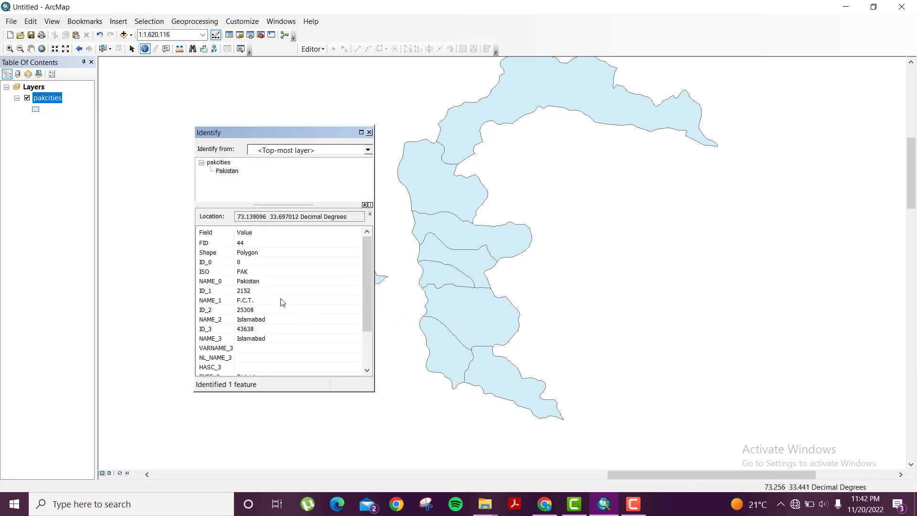
pyautogui.click(369, 133)
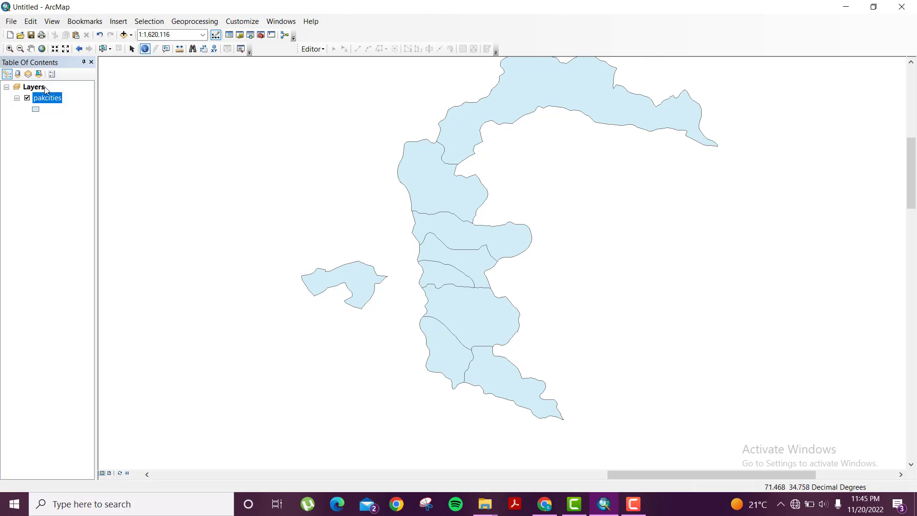
# Remove the pakcities layer filtered to Azad Kashmir and Islamabad, and add pakcities.shp to the map again
pyautogui.rightClick(53, 98)
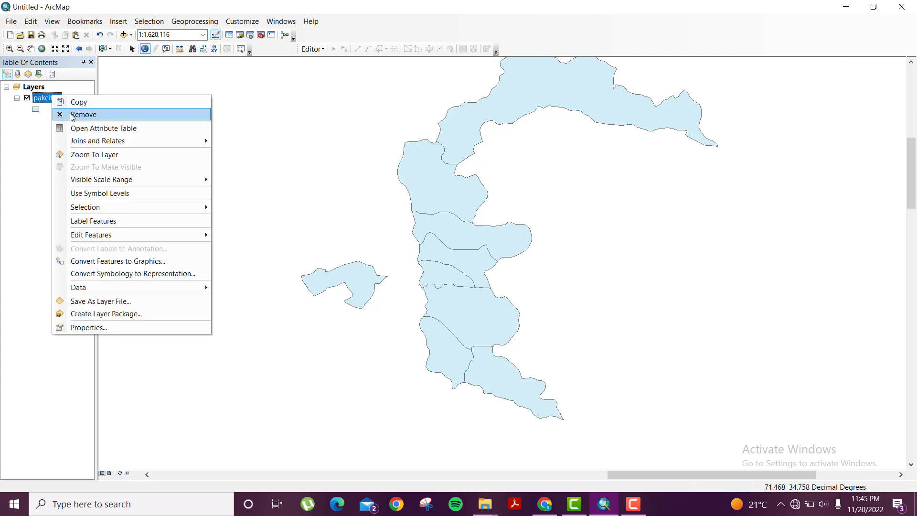
pyautogui.click(72, 115)
pyautogui.click(123, 34)
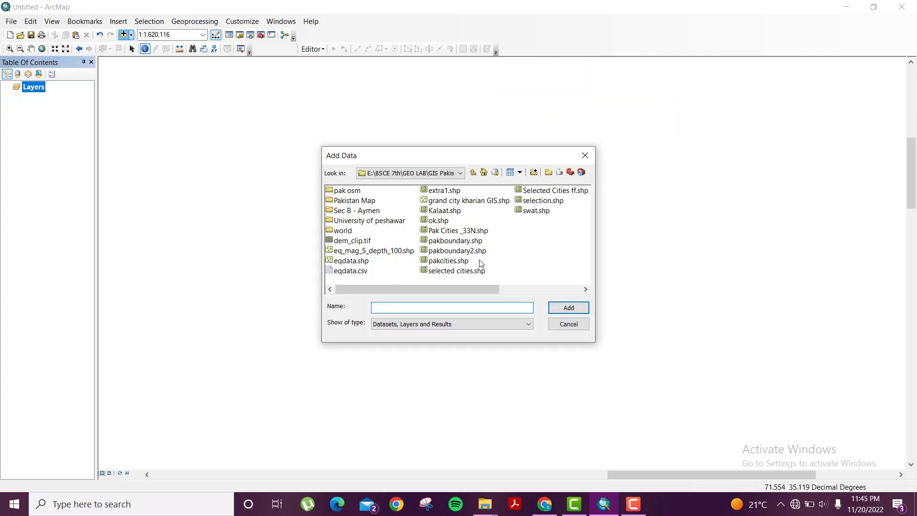
pyautogui.click(449, 261)
pyautogui.click(569, 307)
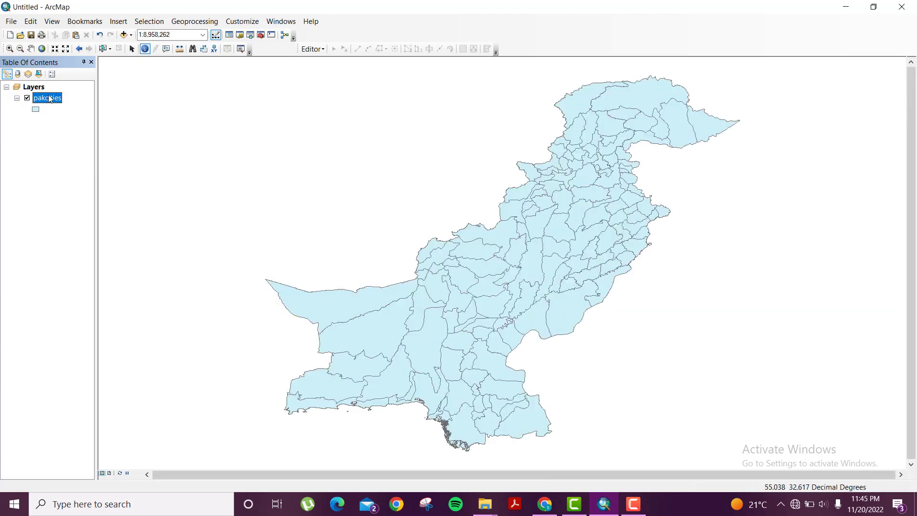
# Open the Query Builder for the unfiltered pakcities layer and list the unique values of the NAME_1 field
pyautogui.rightClick(55, 101)
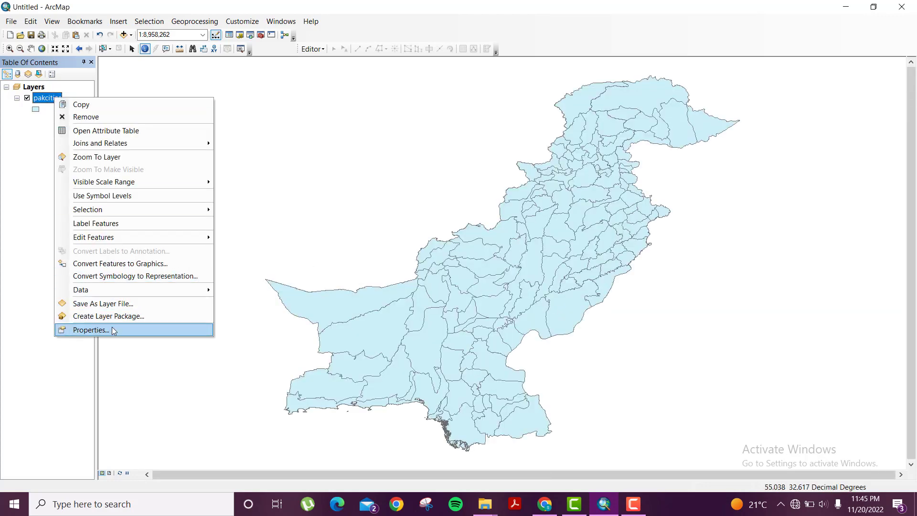
pyautogui.click(102, 330)
pyautogui.click(320, 276)
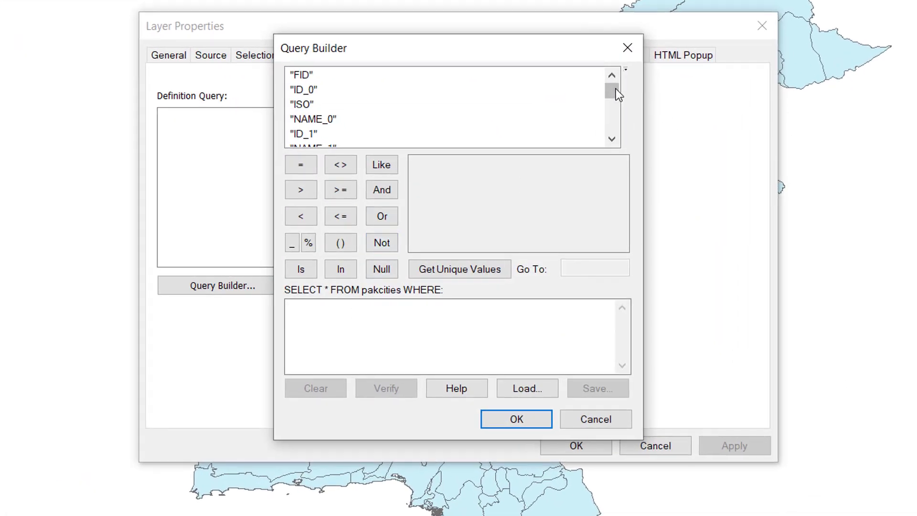
pyautogui.moveTo(615, 89); pyautogui.dragTo(617, 102)
pyautogui.click(296, 90)
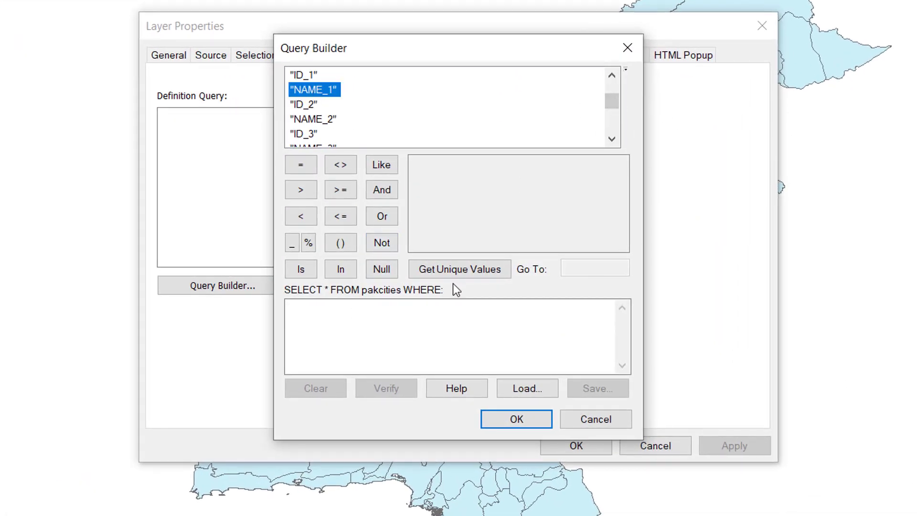
pyautogui.click(461, 273)
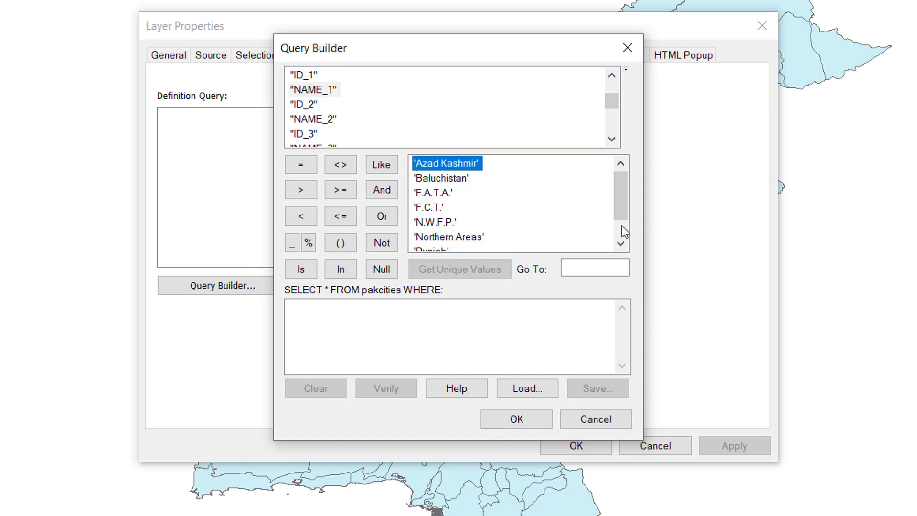
pyautogui.moveTo(621, 196); pyautogui.dragTo(622, 214)
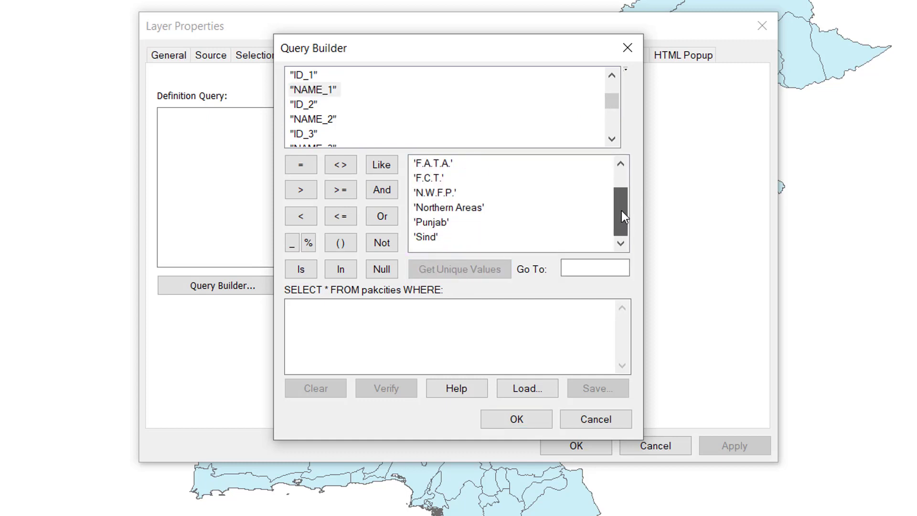
# Build the condition "NAME_1" = 'Punjab' in the query expression
pyautogui.click(305, 94)
pyautogui.doubleClick(306, 90)
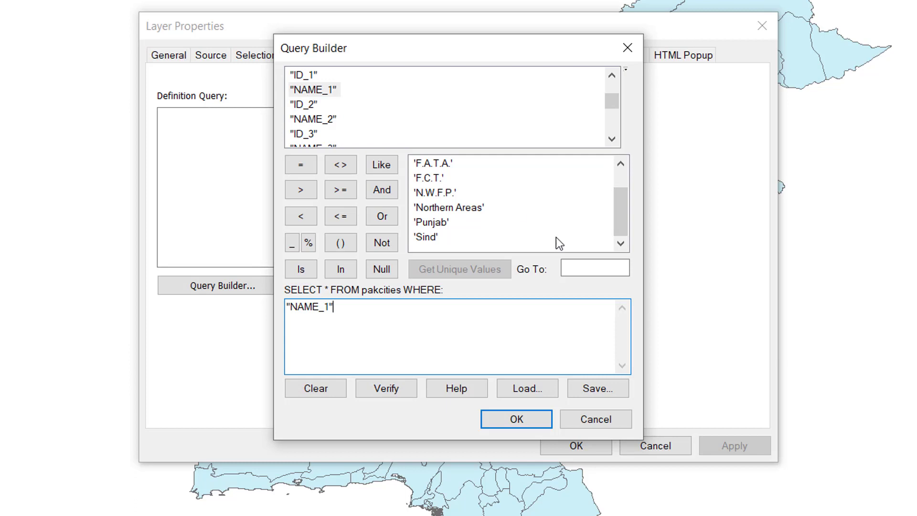
pyautogui.click(294, 170)
pyautogui.doubleClick(440, 224)
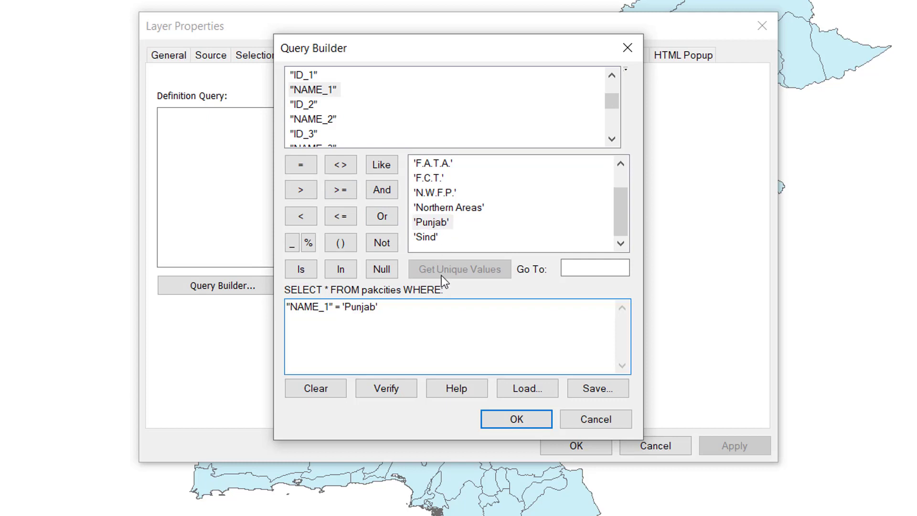
# Extend the Punjab condition with the operators AND NOT, removing the duplicated AND
pyautogui.doubleClick(386, 196)
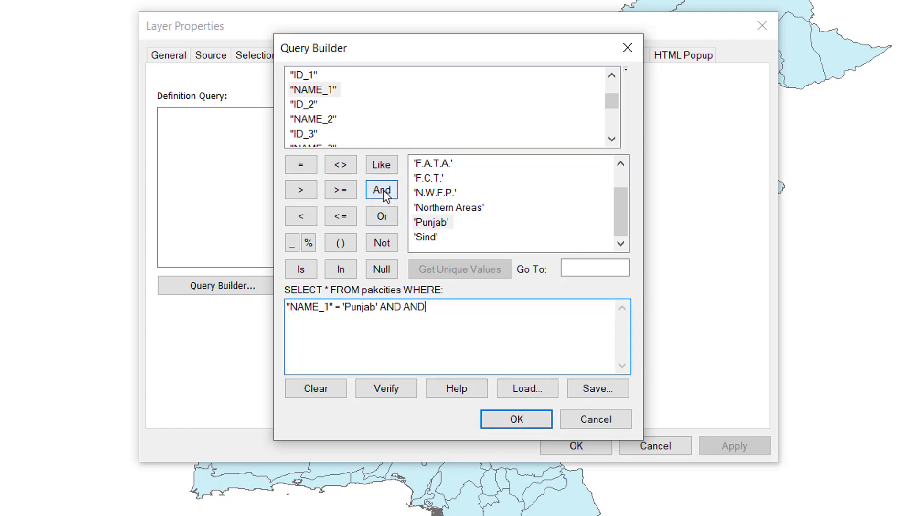
pyautogui.press('BackSpace')
pyautogui.press('BackSpace')
pyautogui.press('BackSpace')
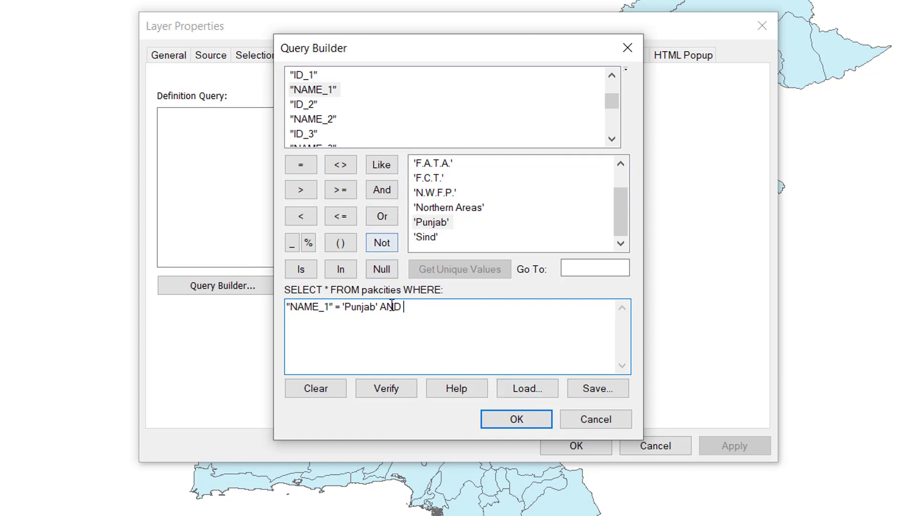
pyautogui.click(380, 250)
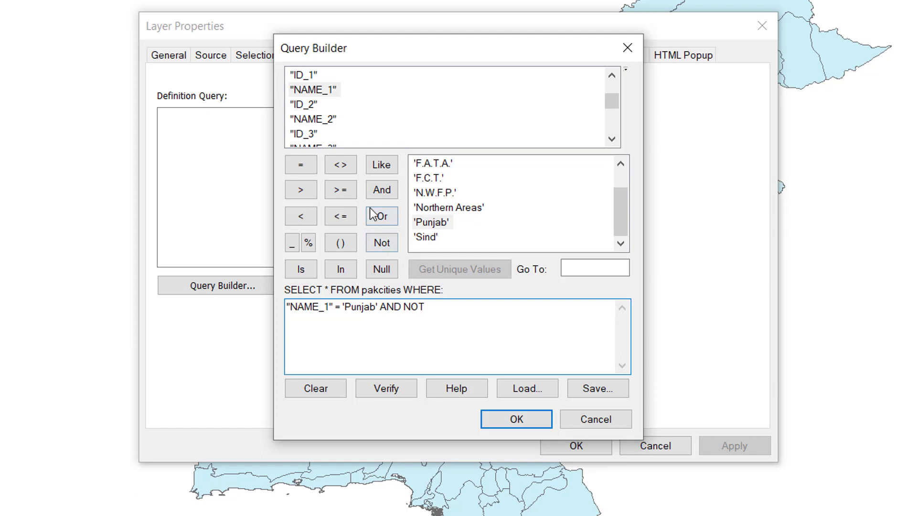
# List the unique values of the NAME_3 field in the Query Builder
pyautogui.moveTo(612, 101); pyautogui.dragTo(614, 110)
pyautogui.click(308, 104)
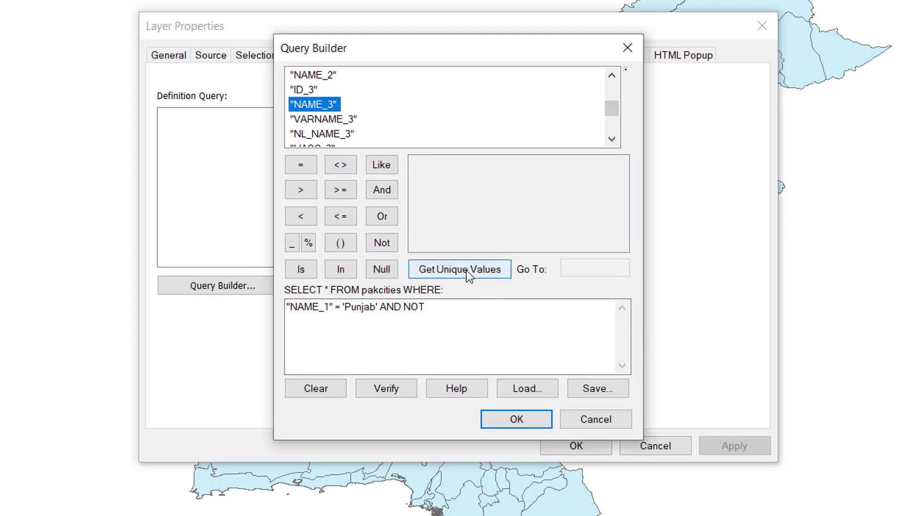
pyautogui.click(466, 271)
# Find the value 'Lahore' among the unique NAME_3 values
pyautogui.scroll(-5, 542, 205)
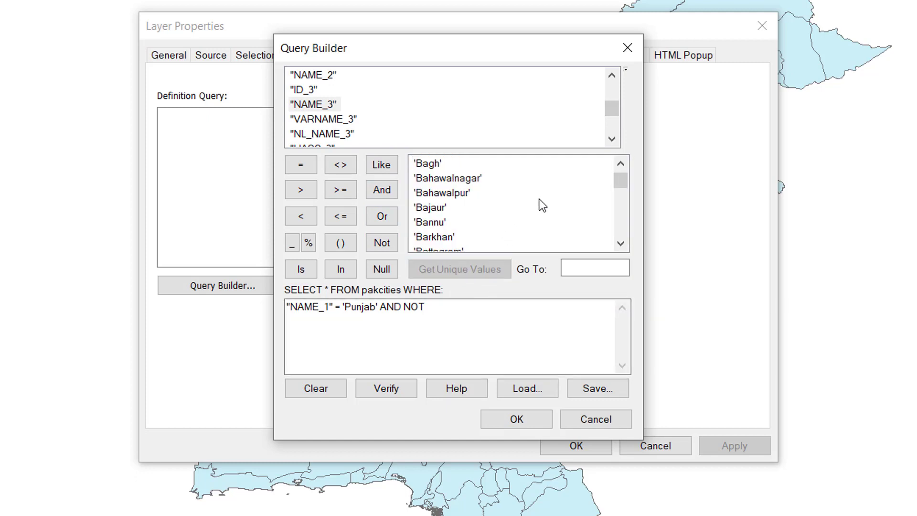
pyautogui.scroll(-4, 538, 199)
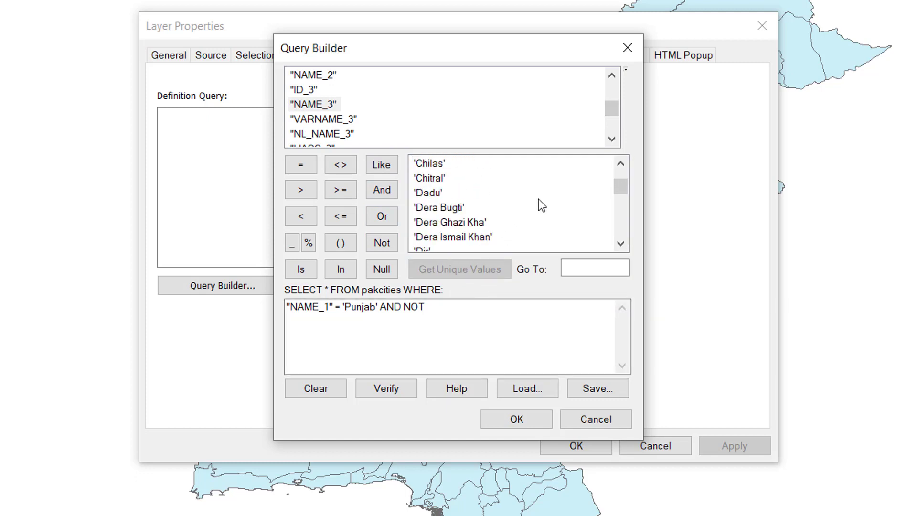
pyautogui.scroll(-2, 538, 199)
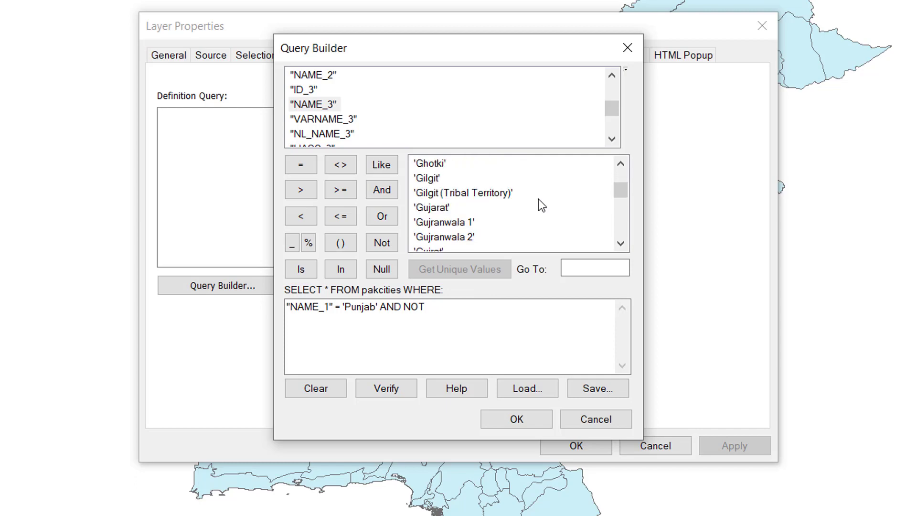
pyautogui.scroll(-2, 537, 198)
pyautogui.scroll(-2, 537, 199)
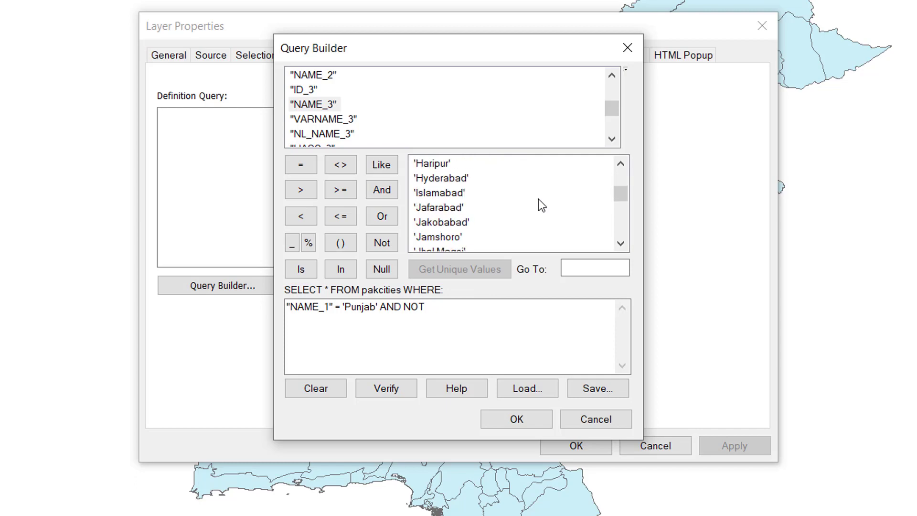
pyautogui.scroll(-4, 538, 198)
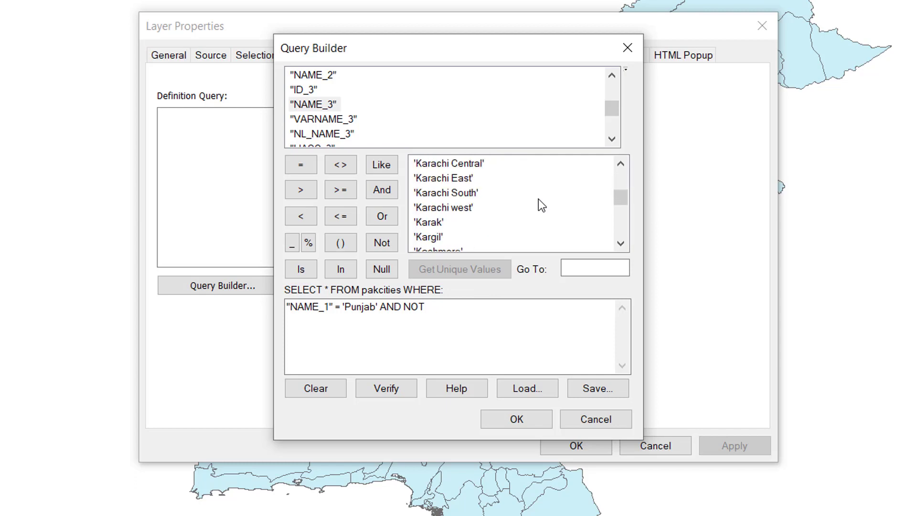
pyautogui.scroll(-5, 538, 199)
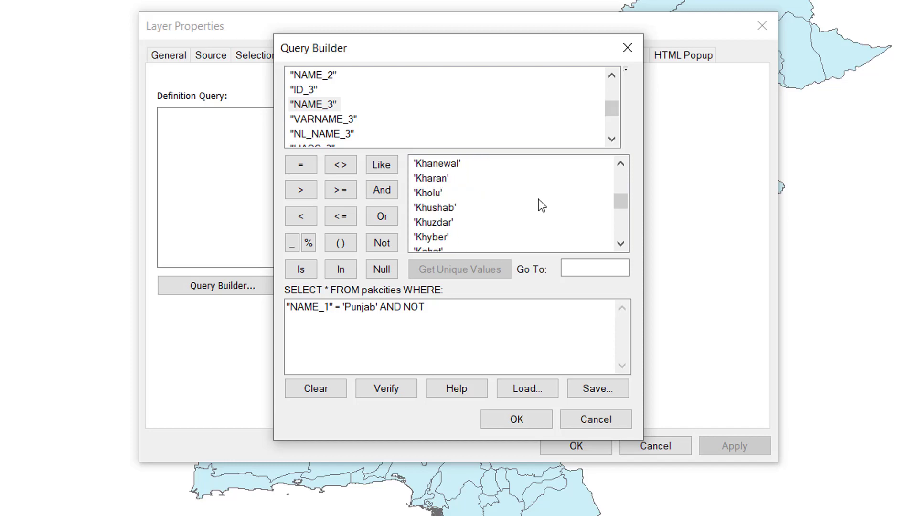
pyautogui.scroll(-2, 537, 199)
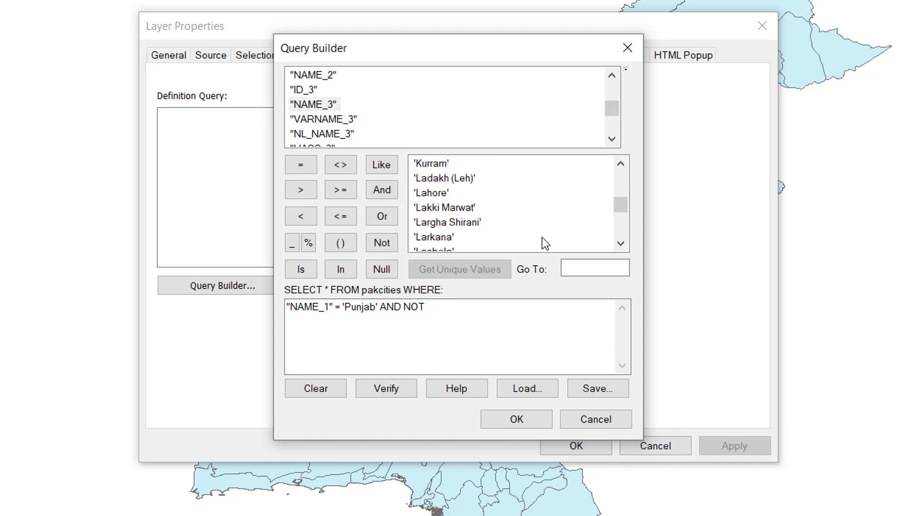
pyautogui.click(585, 270)
pyautogui.scroll(-4, 562, 211)
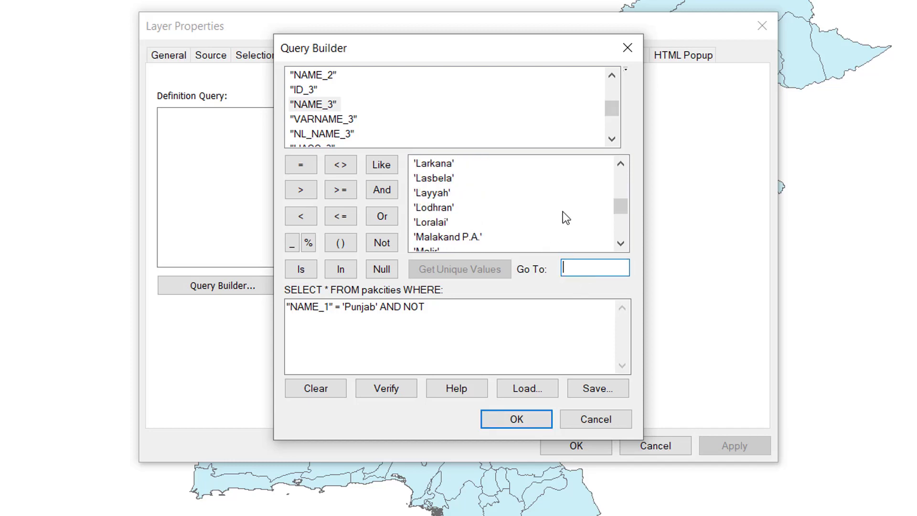
pyautogui.scroll(-5, 563, 212)
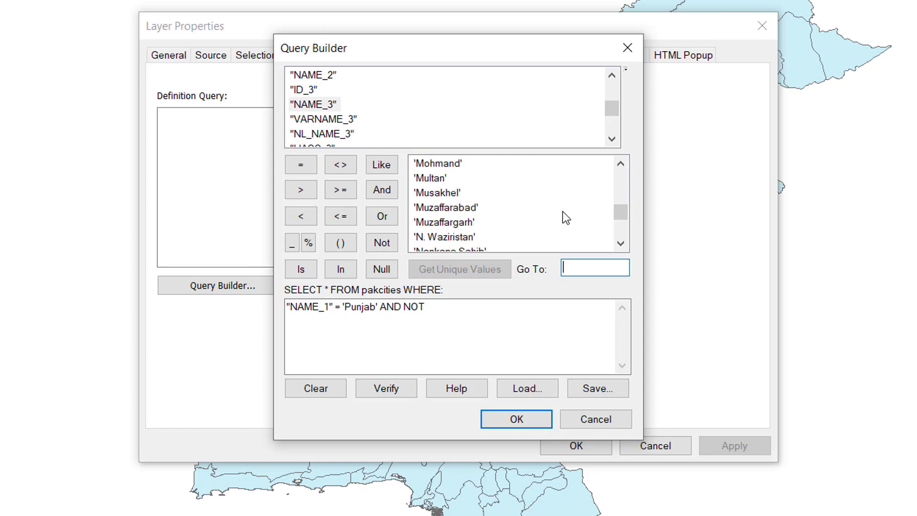
pyautogui.scroll(10, 558, 230)
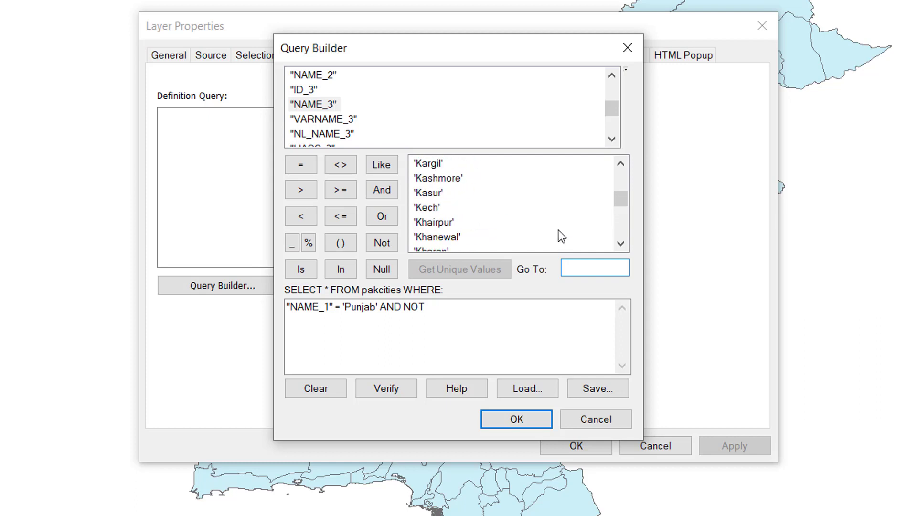
pyautogui.write('l')
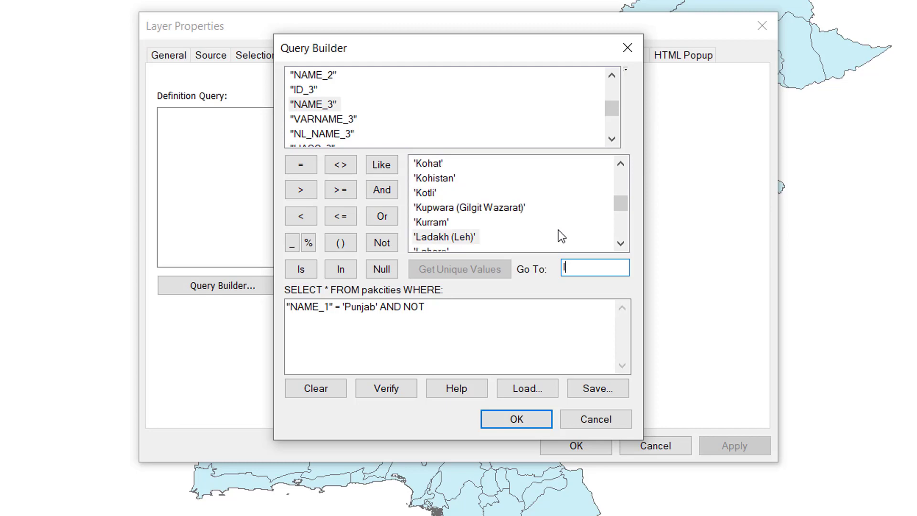
pyautogui.write('ahore')
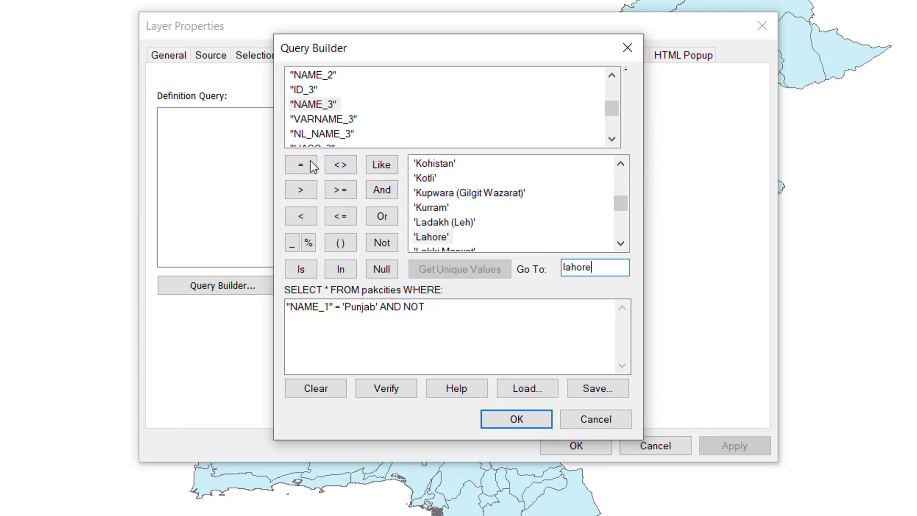
# Complete the exclusion after AND NOT with the condition "NAME_3" = 'Lahore'
pyautogui.doubleClick(314, 105)
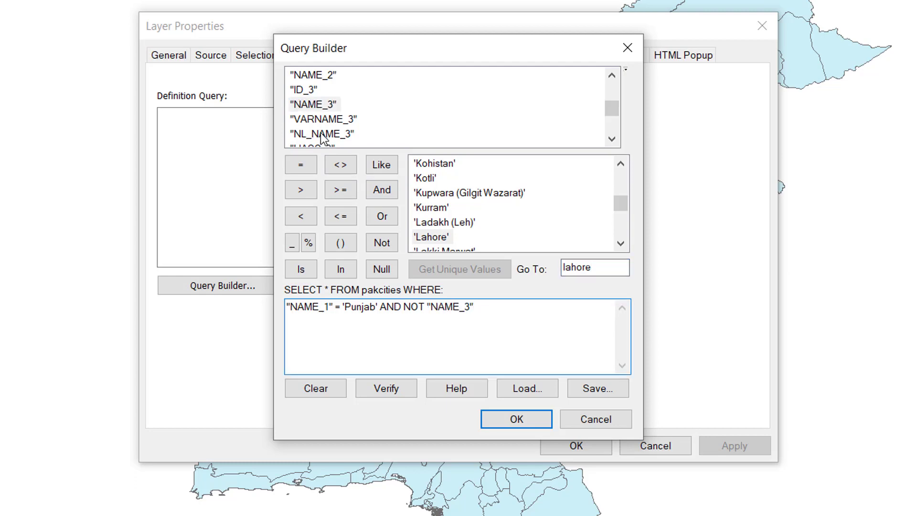
pyautogui.click(302, 167)
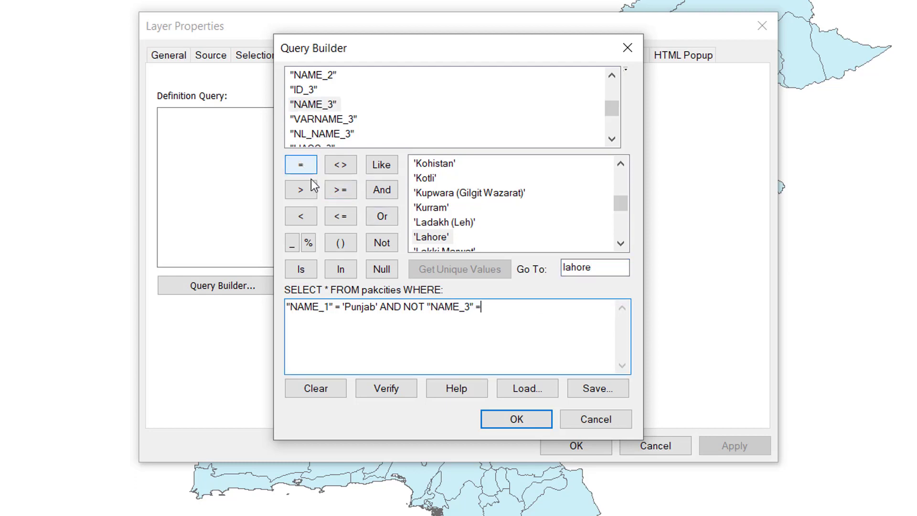
pyautogui.click(431, 238)
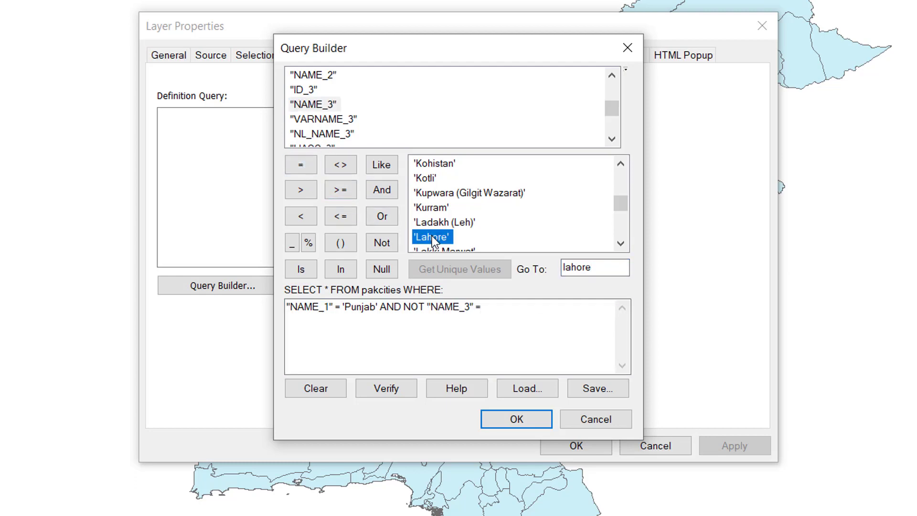
pyautogui.doubleClick(432, 237)
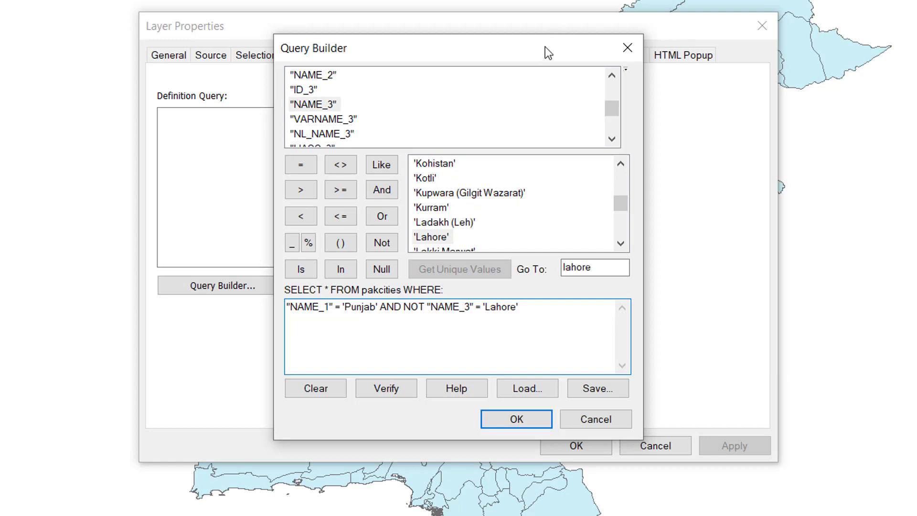
# Verify the Punjab expression that excludes Lahore and apply it as the layer's definition query
pyautogui.moveTo(545, 46); pyautogui.dragTo(438, 64)
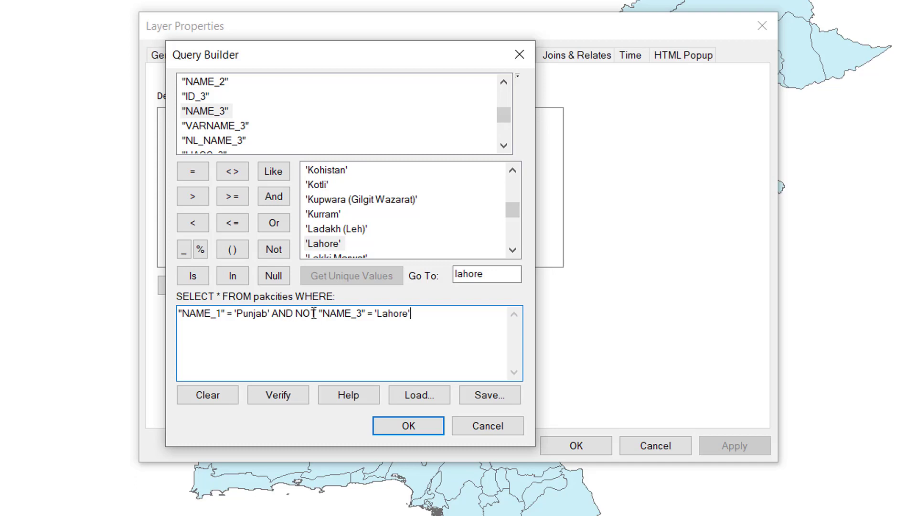
pyautogui.click(300, 398)
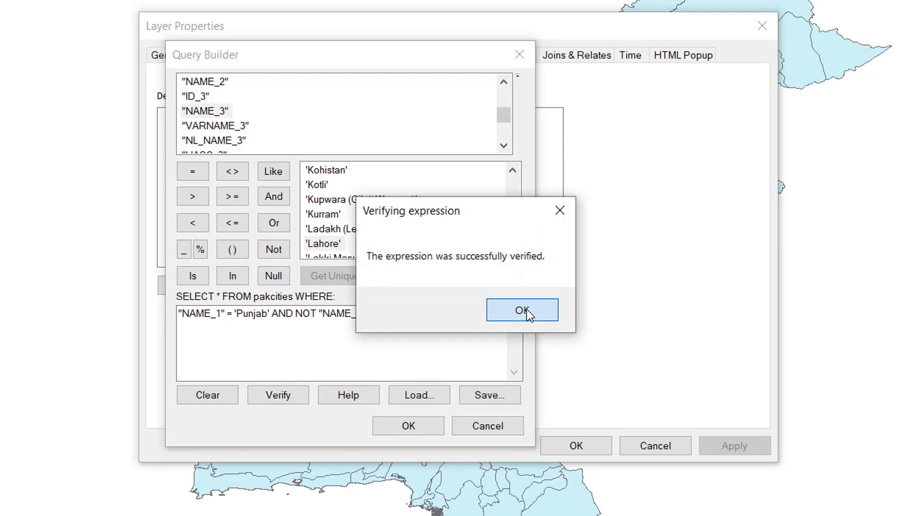
pyautogui.click(528, 312)
pyautogui.click(417, 431)
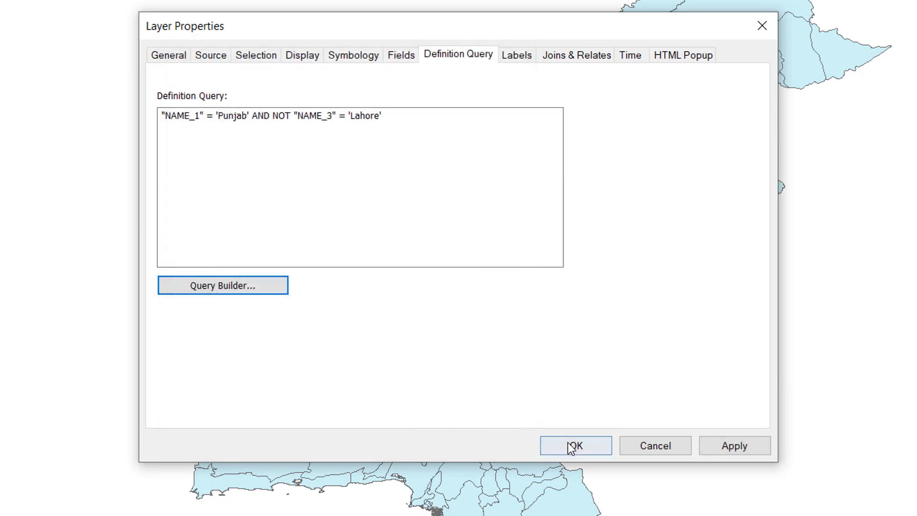
pyautogui.click(723, 448)
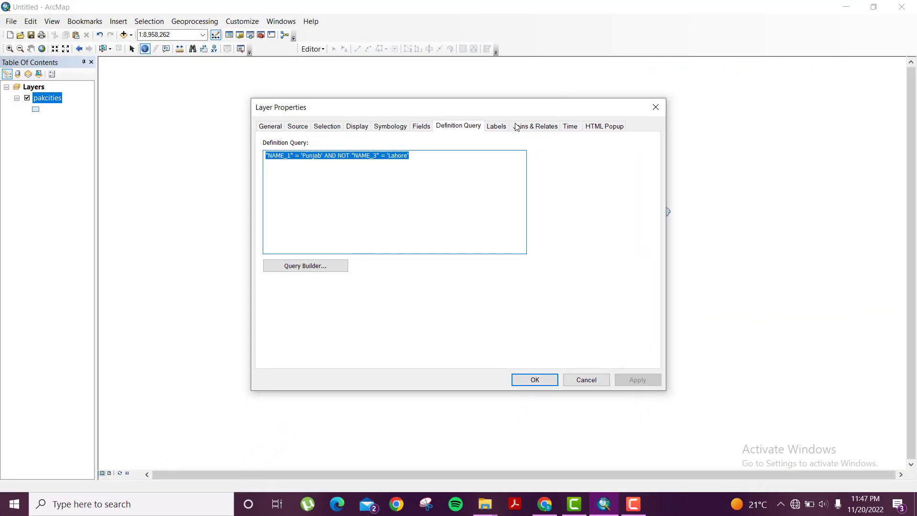
# Move the Layer Properties dialog aside to examine the filtered Punjab districts on the map
pyautogui.moveTo(268, 144); pyautogui.dragTo(411, 126)
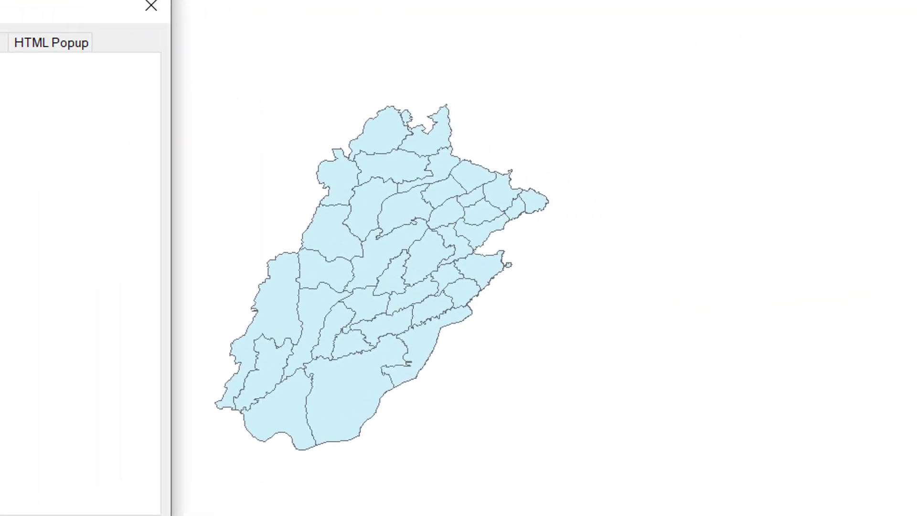
pyautogui.moveTo(35, 30); pyautogui.dragTo(1, 36)
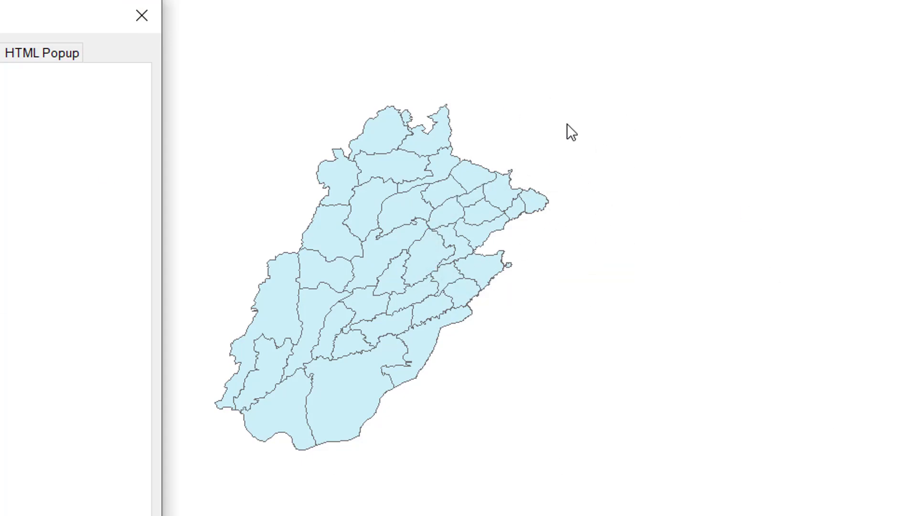
pyautogui.moveTo(1, 14)
pyautogui.mouseDown()
pyautogui.moveTo(346, 14)
pyautogui.moveTo(1, 16)
pyautogui.mouseUp()
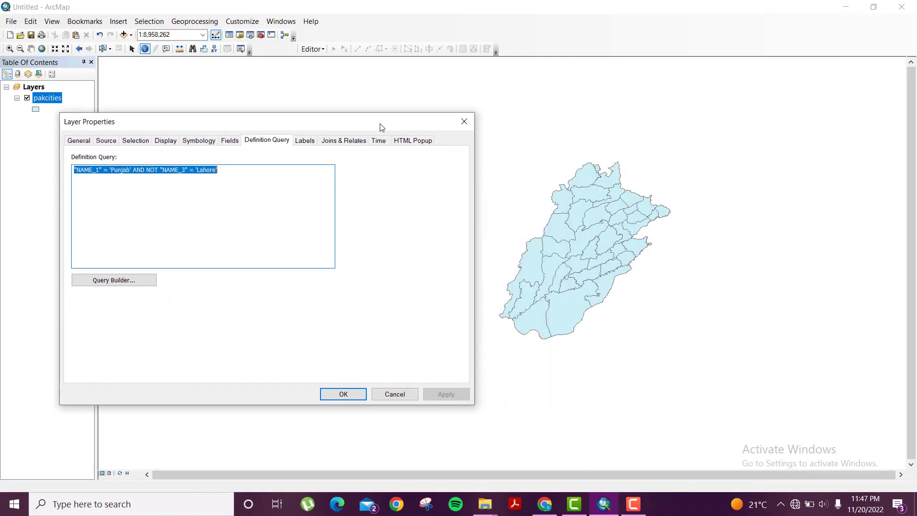
pyautogui.moveTo(443, 123); pyautogui.dragTo(407, 110)
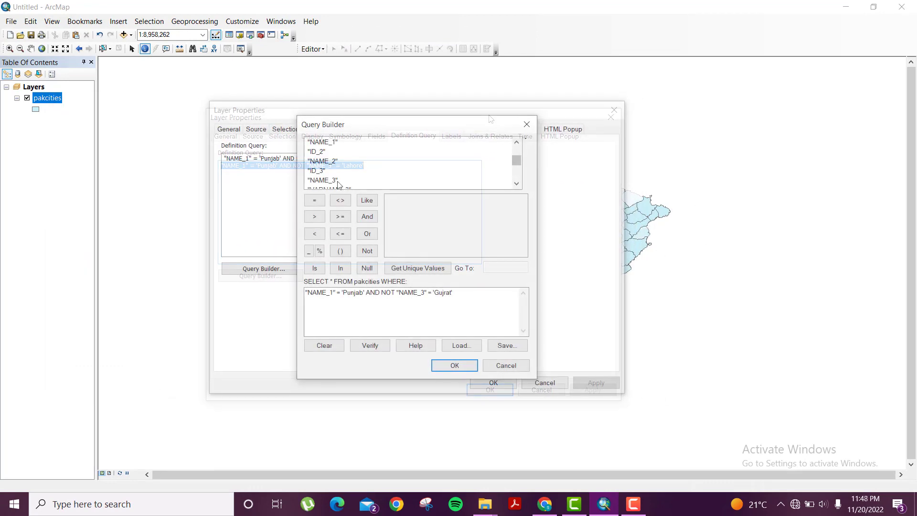
# List the unique values of the NAME_3 field and delete the value 'Gujrat' from the query expression
pyautogui.click(336, 181)
pyautogui.click(418, 268)
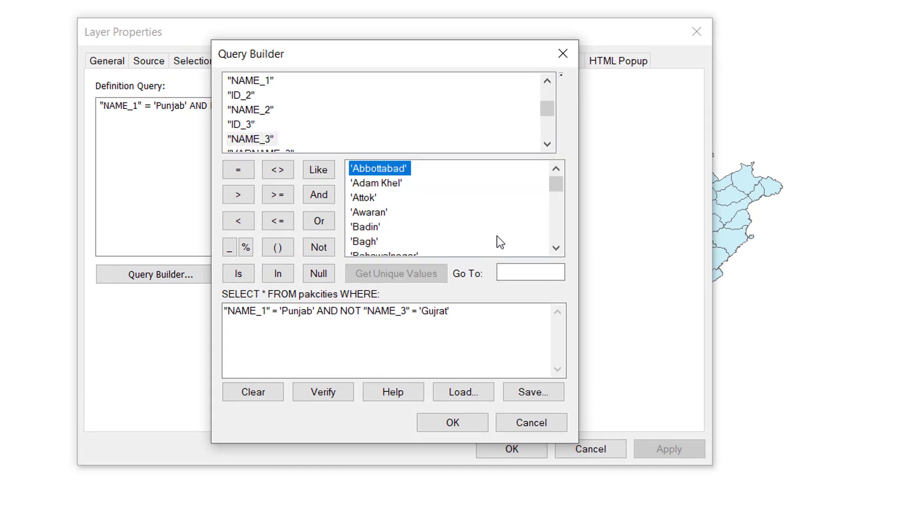
pyautogui.click(457, 315)
pyautogui.press('BackSpace')
pyautogui.press('BackSpace')
pyautogui.press('BackSpace')
pyautogui.press('BackSpace')
pyautogui.press('BackSpace')
pyautogui.press('BackSpace')
pyautogui.press('BackSpace')
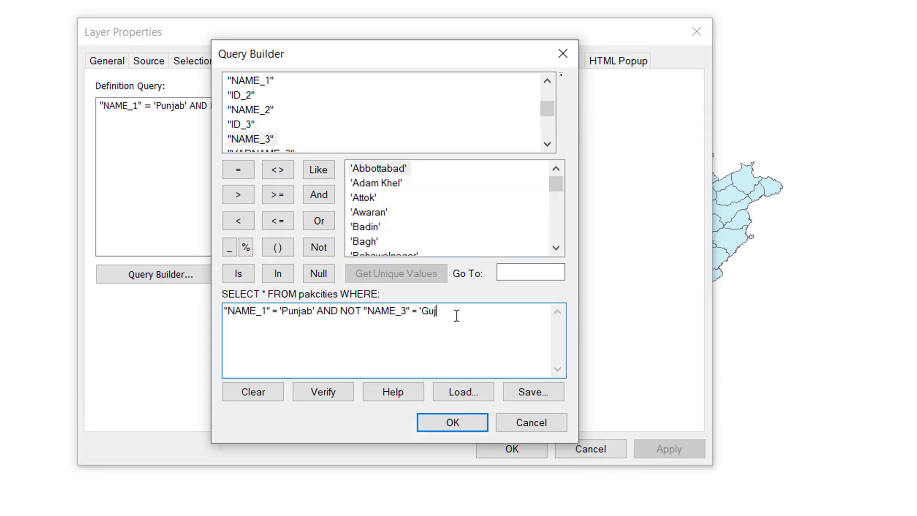
pyautogui.press('BackSpace')
# Find 'Faisalabad' in the NAME_3 values and insert it as the excluded value in the expression
pyautogui.scroll(-6, 562, 190)
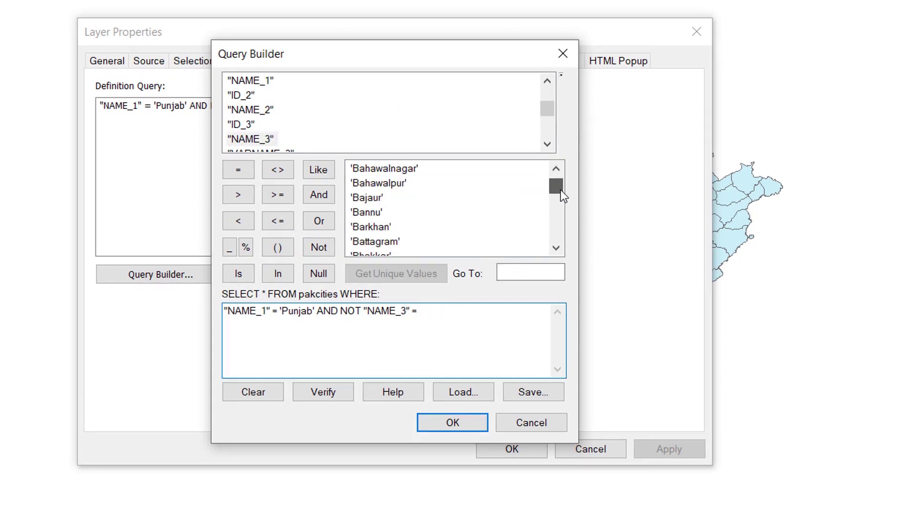
pyautogui.click(551, 277)
pyautogui.write('f')
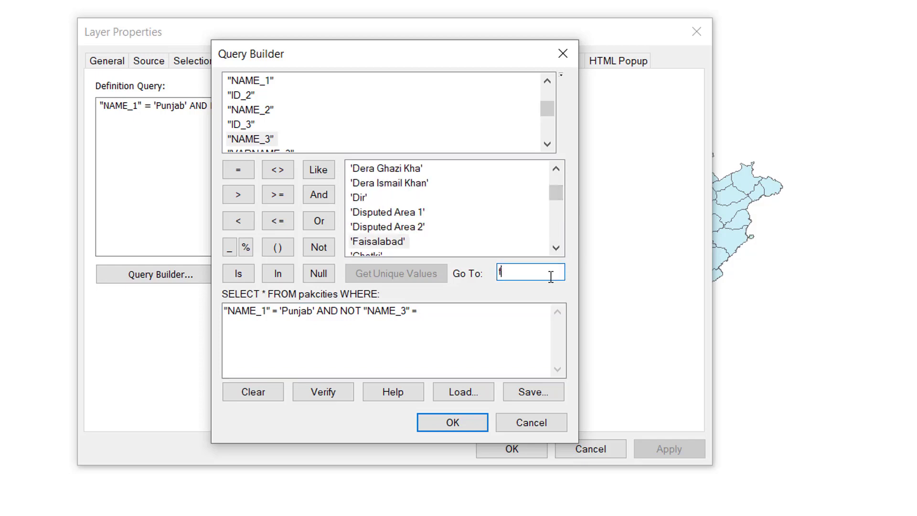
pyautogui.write('ais')
pyautogui.press('BackSpace')
pyautogui.press('BackSpace')
pyautogui.click(380, 240)
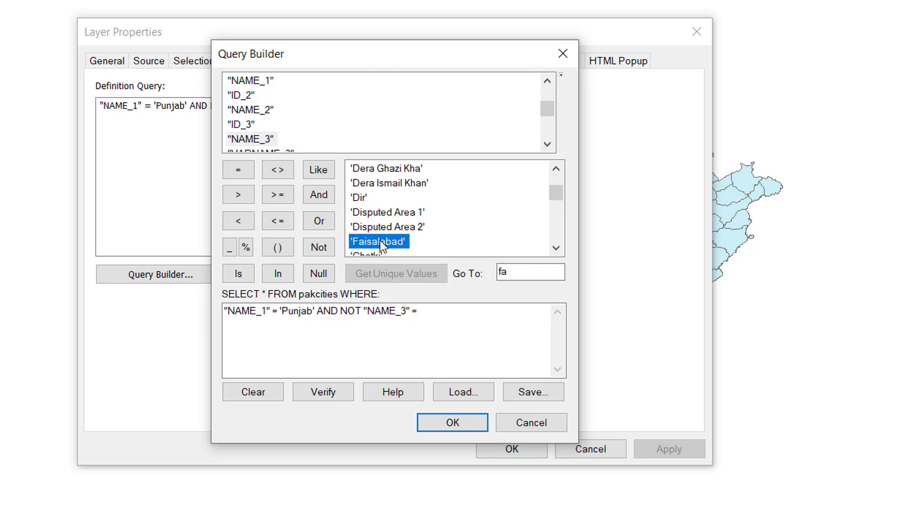
pyautogui.doubleClick(380, 240)
# Verify the Punjab expression that excludes Faisalabad and accept it as the definition query
pyautogui.click(342, 394)
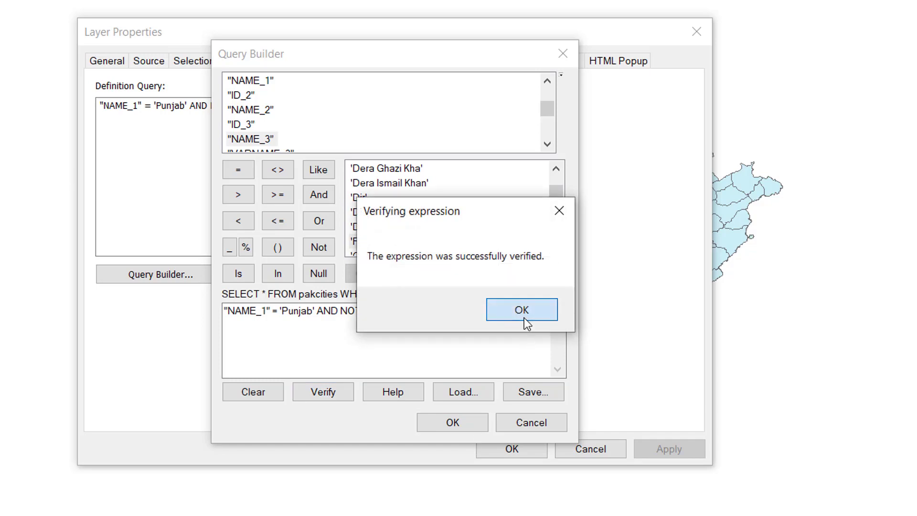
pyautogui.click(524, 317)
pyautogui.click(461, 426)
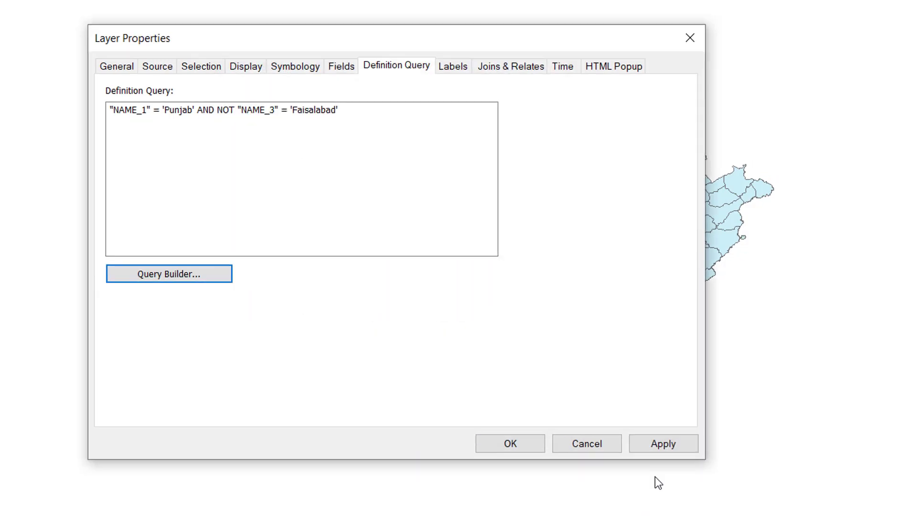
# Apply the query excluding Faisalabad, close the layer properties and enlarge the filtered Punjab districts on the map
pyautogui.moveTo(537, 110); pyautogui.dragTo(408, 96)
pyautogui.click(484, 96)
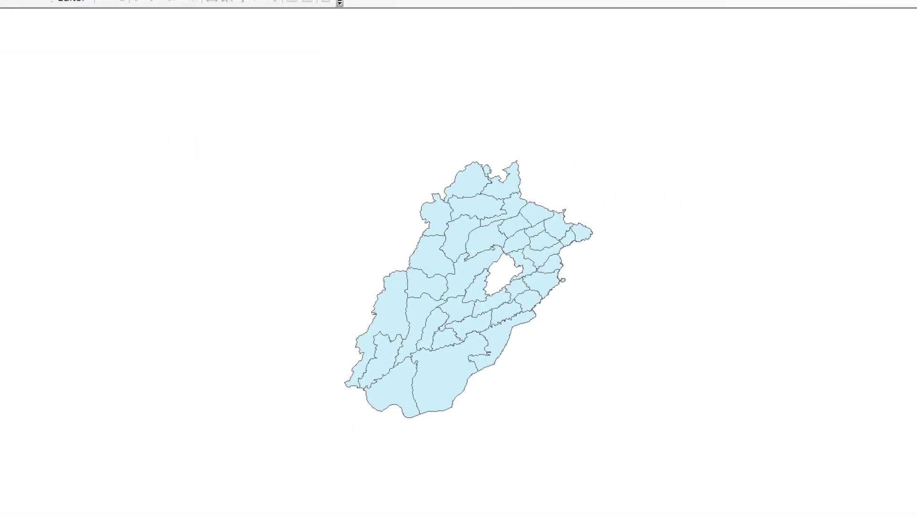
pyautogui.moveTo(223, 83); pyautogui.dragTo(684, 509)
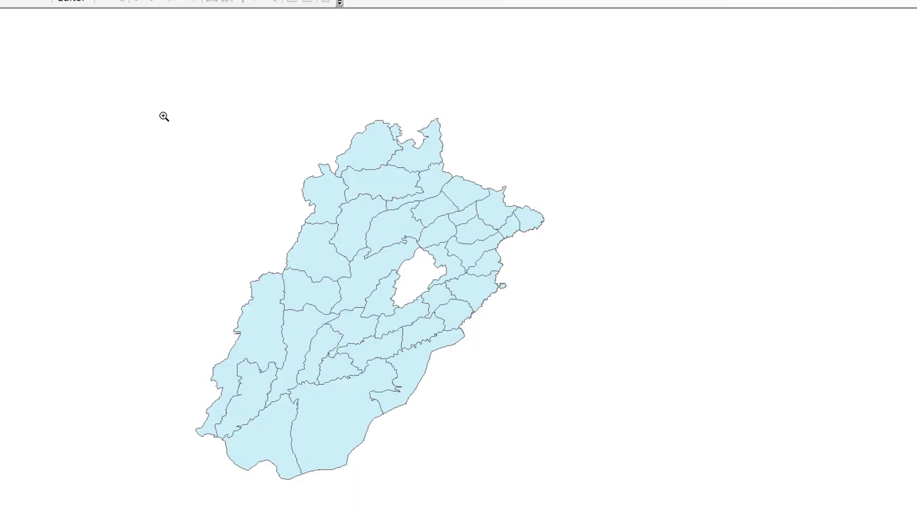
pyautogui.moveTo(137, 70)
pyautogui.mouseDown()
pyautogui.moveTo(256, 215)
pyautogui.moveTo(632, 489)
pyautogui.moveTo(619, 515)
pyautogui.mouseUp()
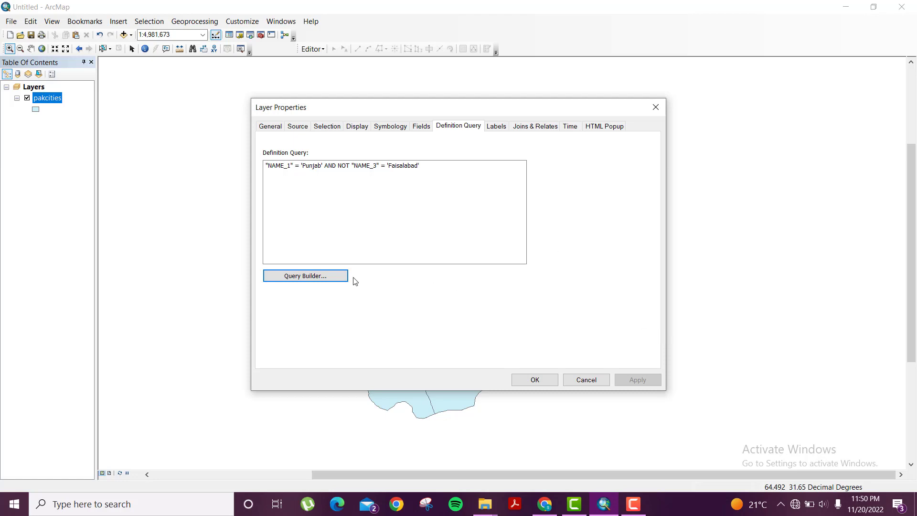
# Review the Punjab AND NOT Faisalabad expression in the Query Builder and close it and the layer properties without changes
pyautogui.click(340, 276)
pyautogui.moveTo(510, 125); pyautogui.dragTo(426, 170)
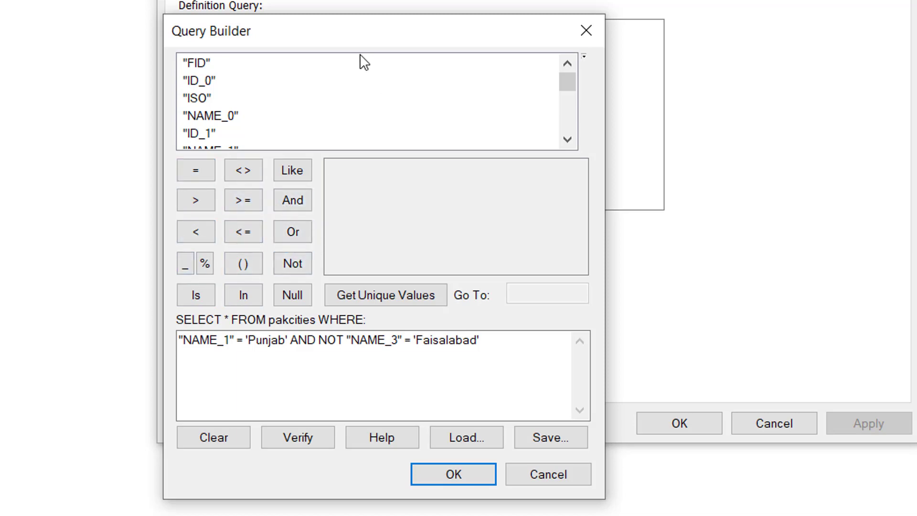
pyautogui.moveTo(325, 39); pyautogui.dragTo(257, 47)
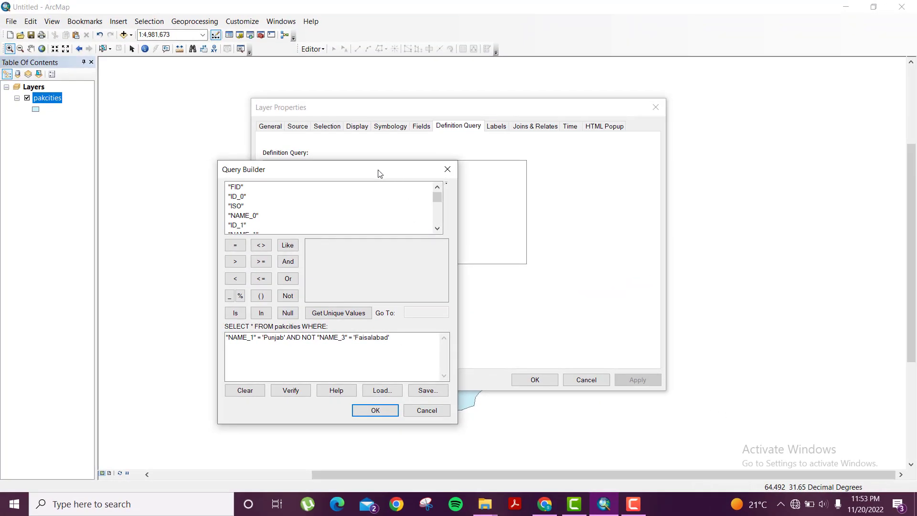
pyautogui.moveTo(379, 172); pyautogui.dragTo(347, 176)
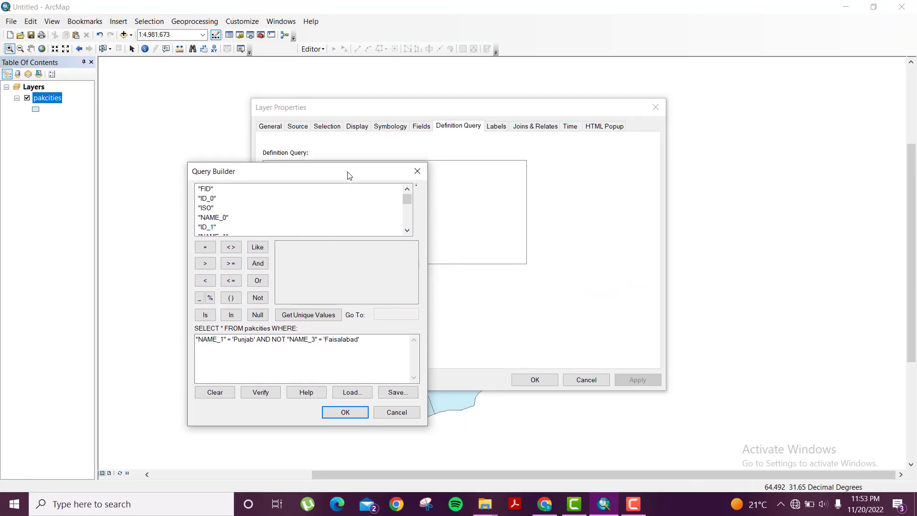
pyautogui.click(423, 171)
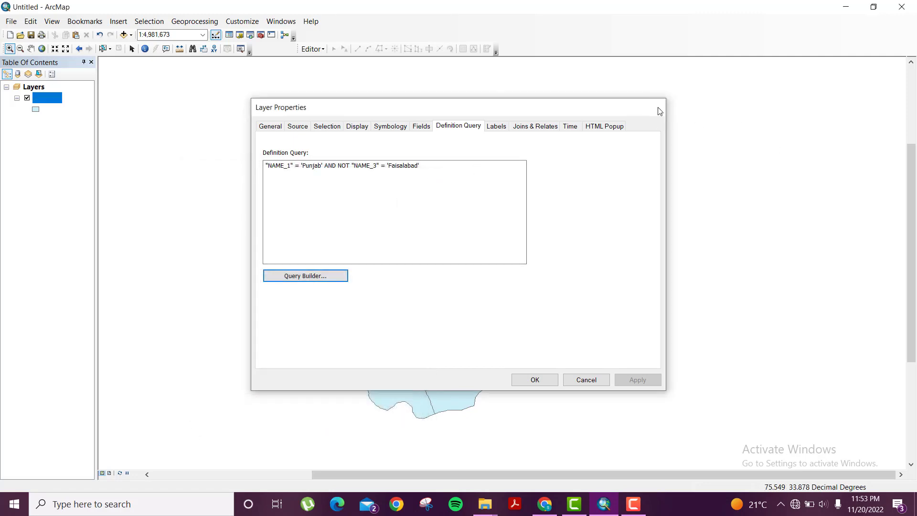
pyautogui.click(656, 107)
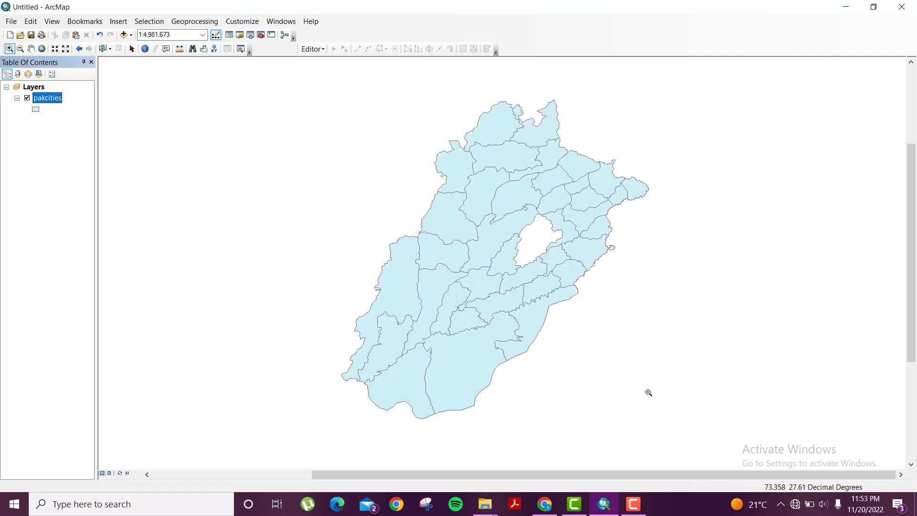